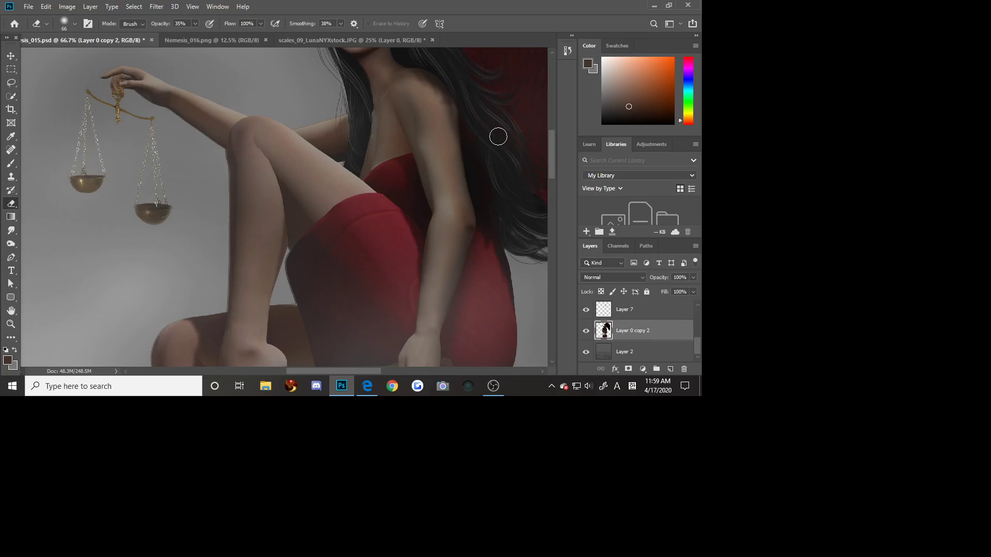
{"action": "key", "text": "ctrl+plus"}
{"action": "key", "text": "ctrl+plus"}
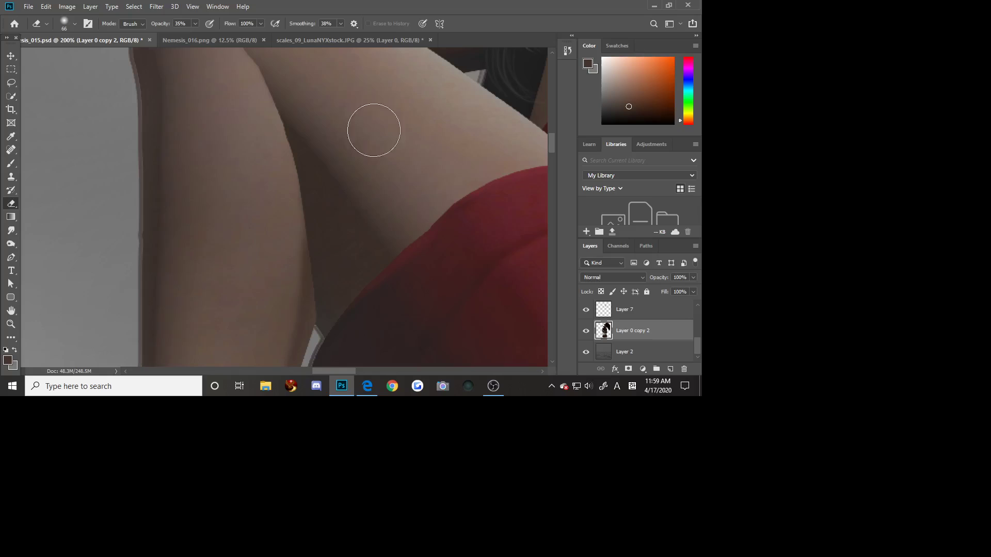
{"action": "key", "text": "ctrl+minus"}
{"action": "key", "text": "ctrl+minus"}
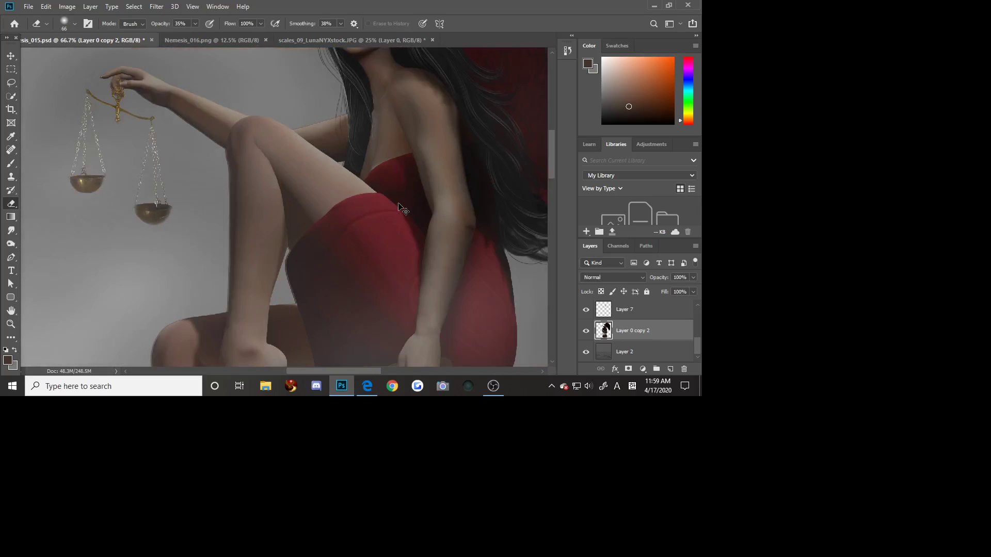
{"action": "scroll", "coordinate": [377, 98], "scroll_direction": "up", "scroll_amount": 2}
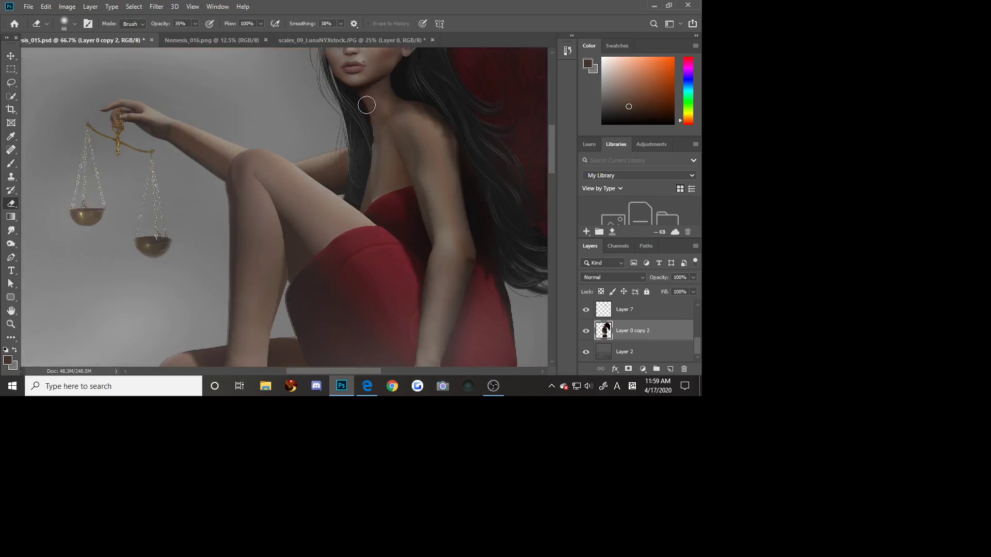
- Examine the figure's face, hair and skin in the raw snapshot Nemesis_016.png and close that document
{"action": "left_click", "coordinate": [243, 38]}
{"action": "key", "text": "ctrl+plus"}
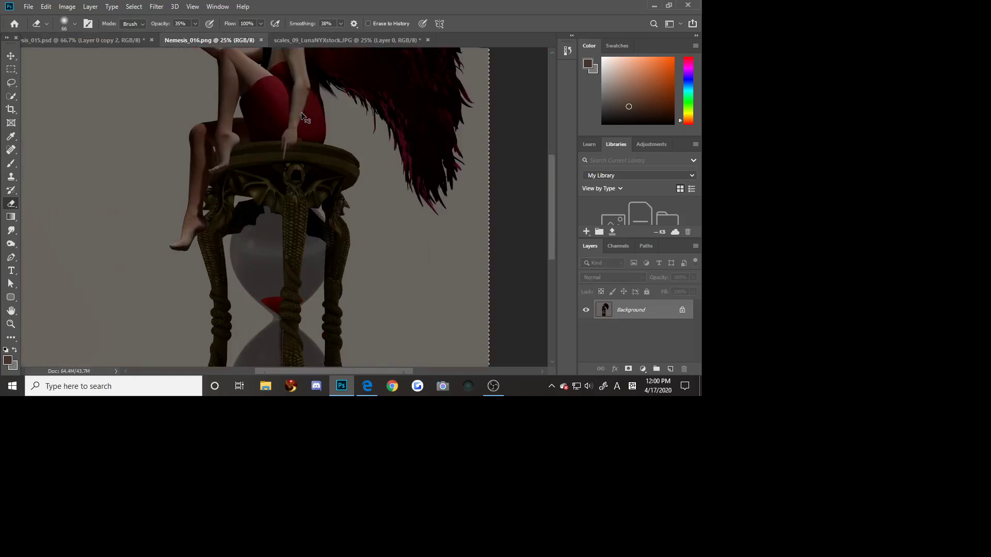
{"action": "key", "text": "ctrl+plus"}
{"action": "scroll", "coordinate": [320, 129], "scroll_direction": "up", "scroll_amount": 1}
{"action": "scroll", "coordinate": [330, 149], "scroll_direction": "up", "scroll_amount": 10}
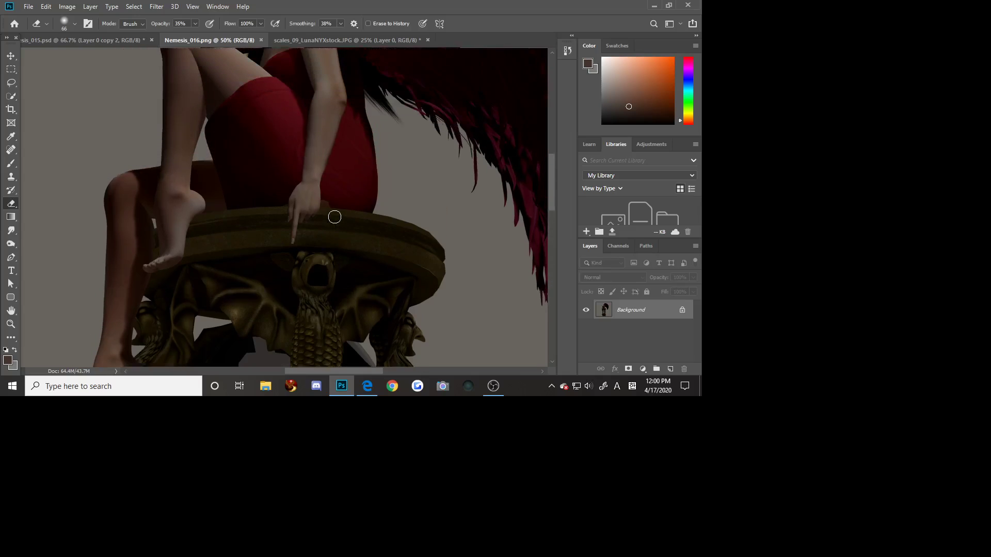
{"action": "scroll", "coordinate": [338, 228], "scroll_direction": "up", "scroll_amount": 8}
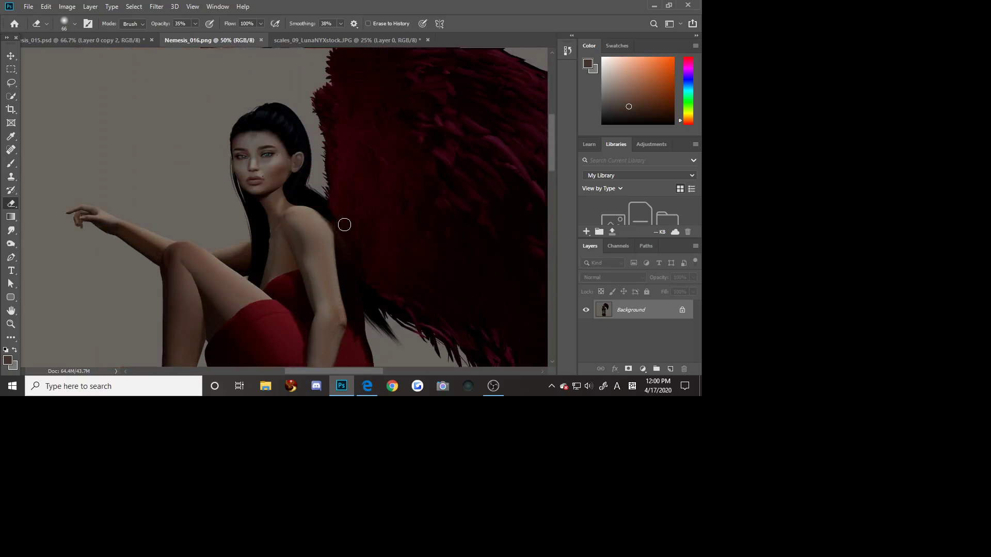
{"action": "scroll", "coordinate": [341, 232], "scroll_direction": "down", "scroll_amount": 1}
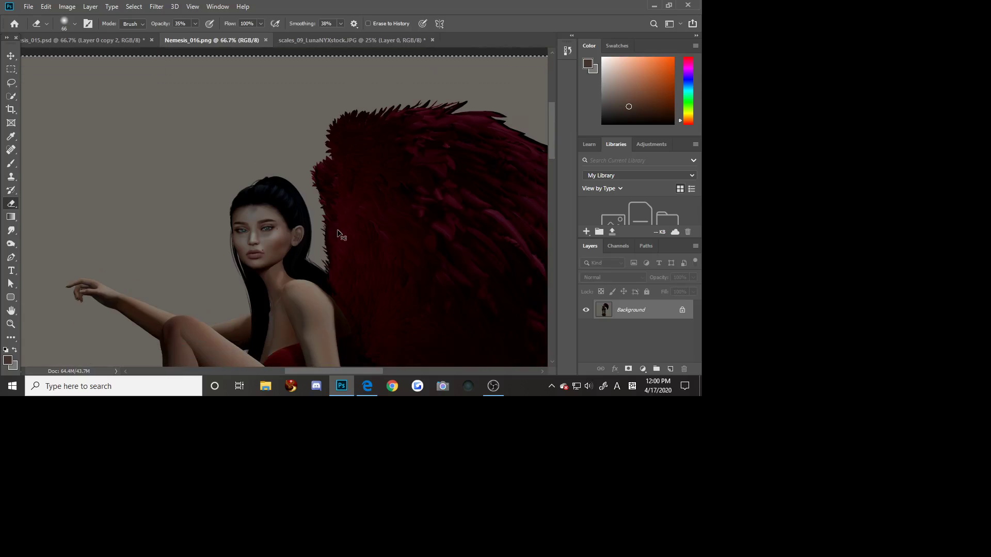
{"action": "key", "text": "ctrl+plus"}
{"action": "scroll", "coordinate": [342, 234], "scroll_direction": "down", "scroll_amount": 1}
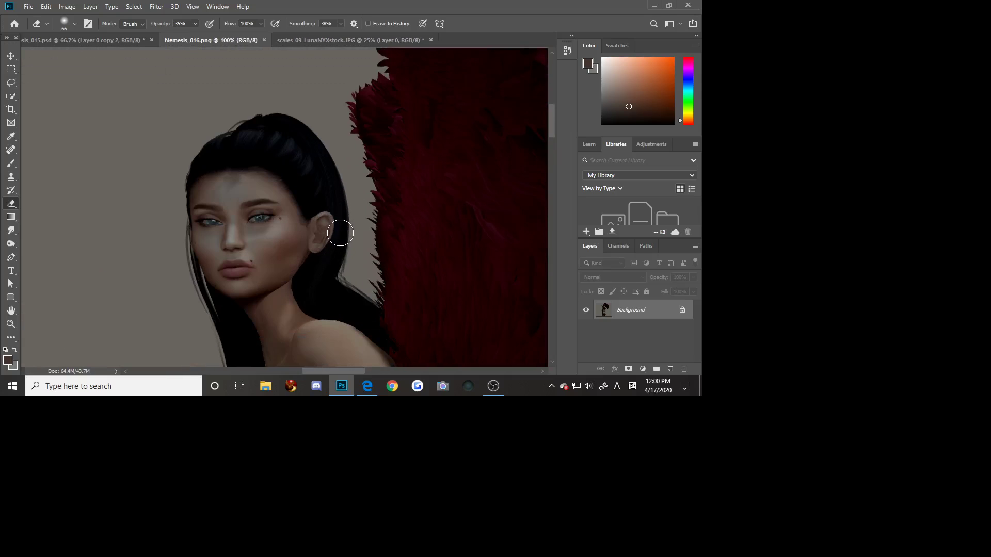
{"action": "scroll", "coordinate": [341, 233], "scroll_direction": "down", "scroll_amount": 1}
{"action": "scroll", "coordinate": [341, 233], "scroll_direction": "down", "scroll_amount": 1}
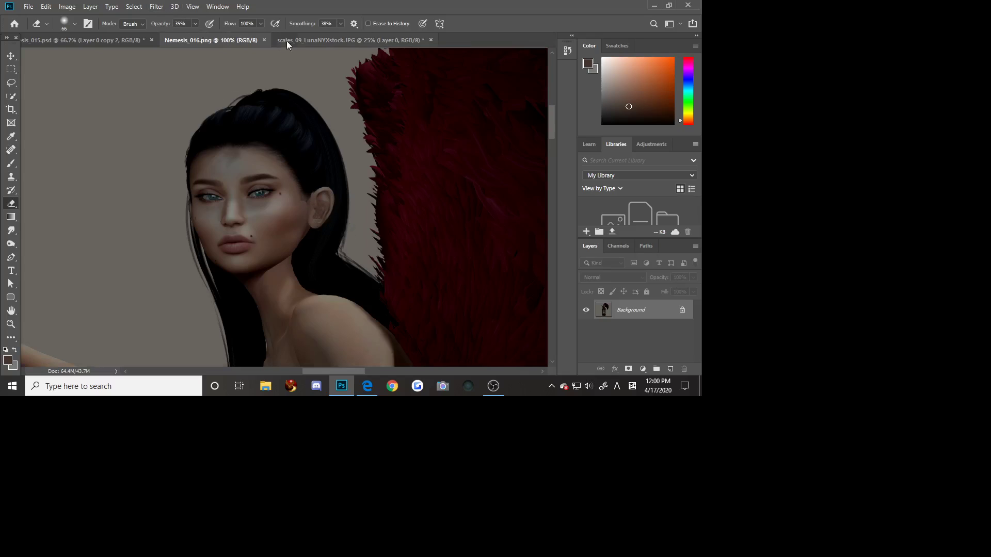
{"action": "left_click", "coordinate": [263, 40]}
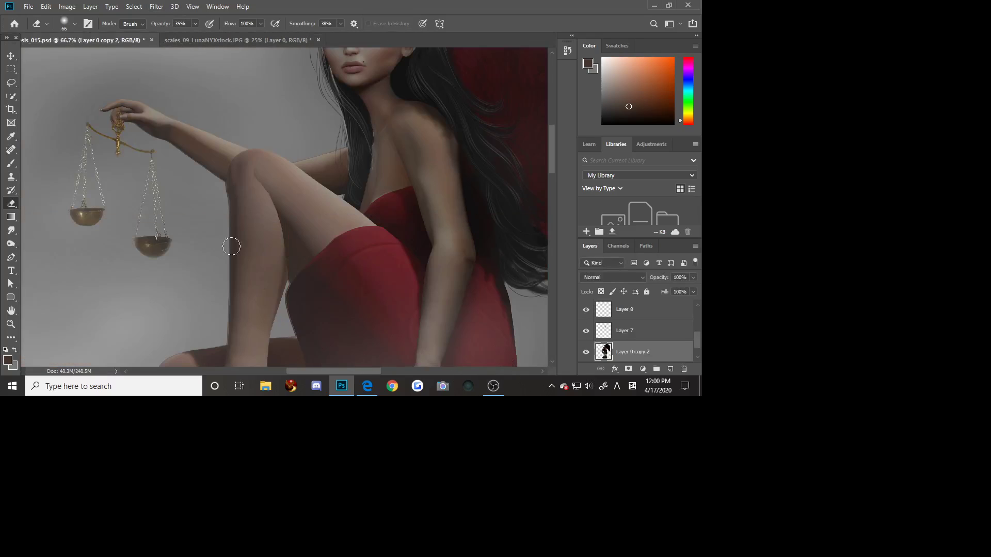
- Open the raw snapshot Winter_012.png from the Set 1 folder
{"action": "left_click", "coordinate": [24, 8]}
{"action": "left_click", "coordinate": [41, 28]}
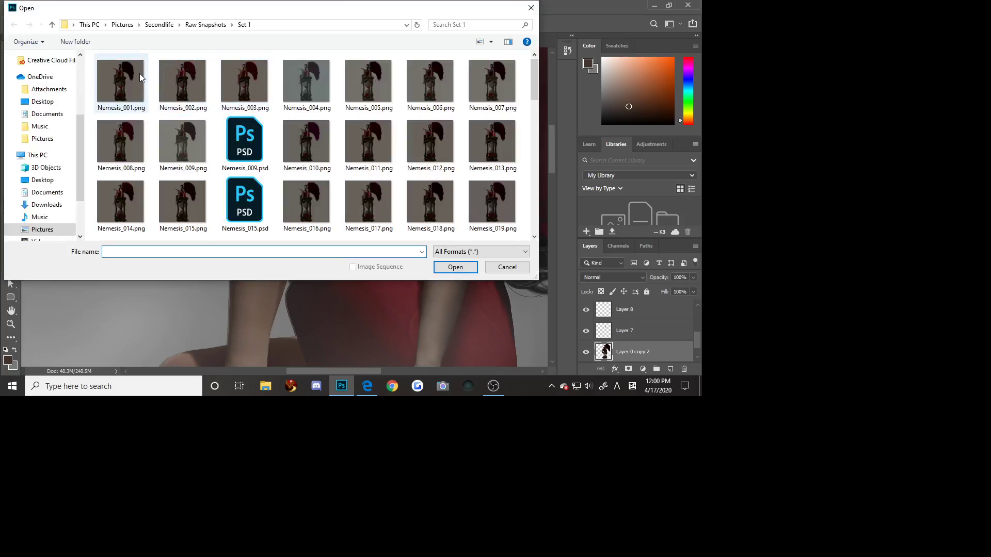
{"action": "scroll", "coordinate": [223, 132], "scroll_direction": "down", "scroll_amount": 2}
{"action": "scroll", "coordinate": [299, 160], "scroll_direction": "down", "scroll_amount": 4}
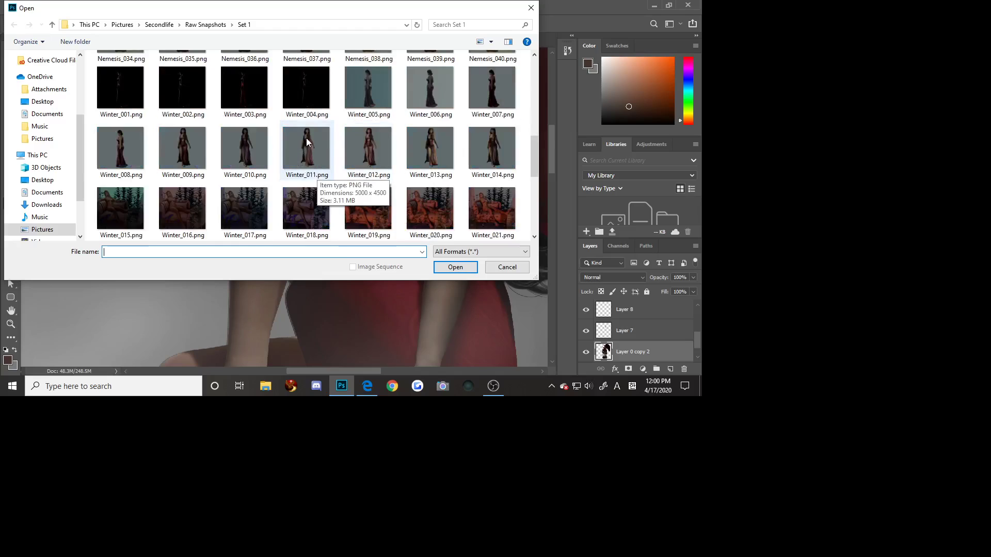
{"action": "scroll", "coordinate": [301, 137], "scroll_direction": "down", "scroll_amount": 1}
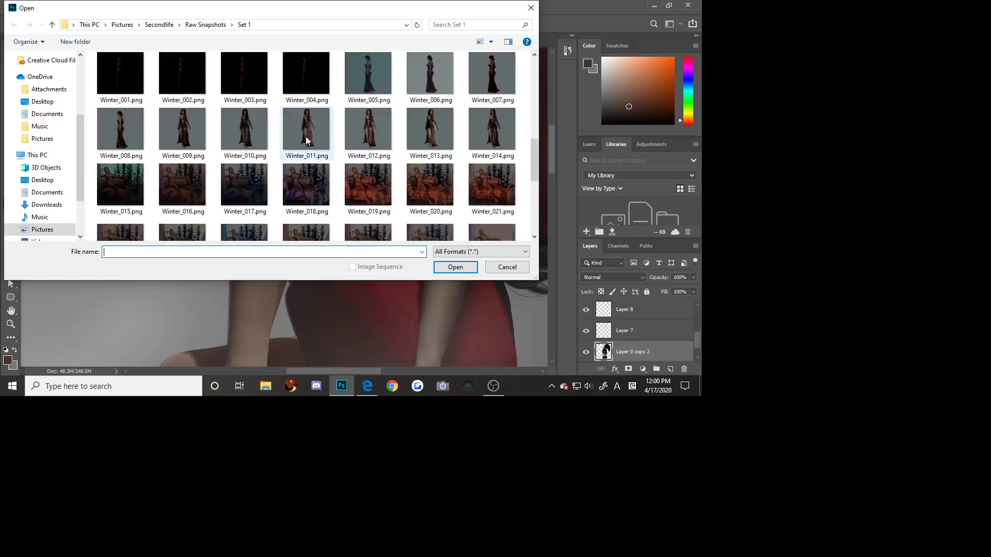
{"action": "scroll", "coordinate": [306, 138], "scroll_direction": "up", "scroll_amount": 2}
{"action": "scroll", "coordinate": [309, 149], "scroll_direction": "down", "scroll_amount": 2}
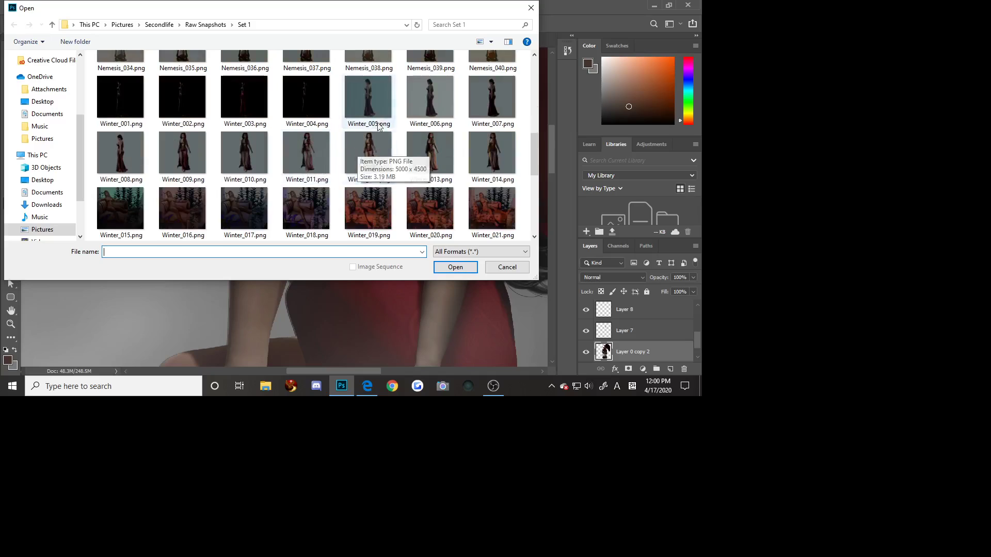
{"action": "left_click", "coordinate": [368, 153]}
{"action": "left_click", "coordinate": [454, 267]}
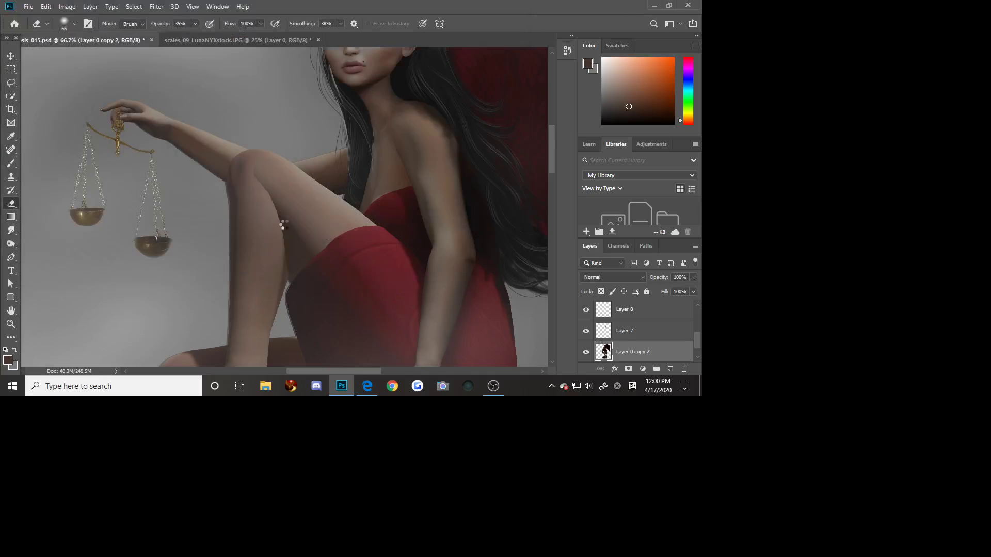
- Inspect the dress, skin and hair of the Winter_012.png figure up close and close the image
{"action": "scroll", "coordinate": [261, 163], "scroll_direction": "up", "scroll_amount": 3}
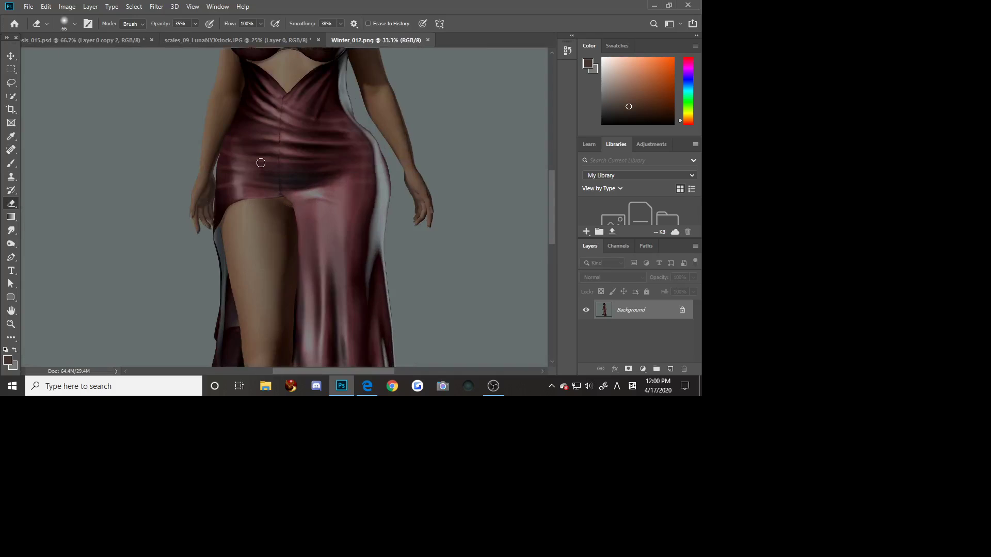
{"action": "scroll", "coordinate": [257, 159], "scroll_direction": "up", "scroll_amount": 5}
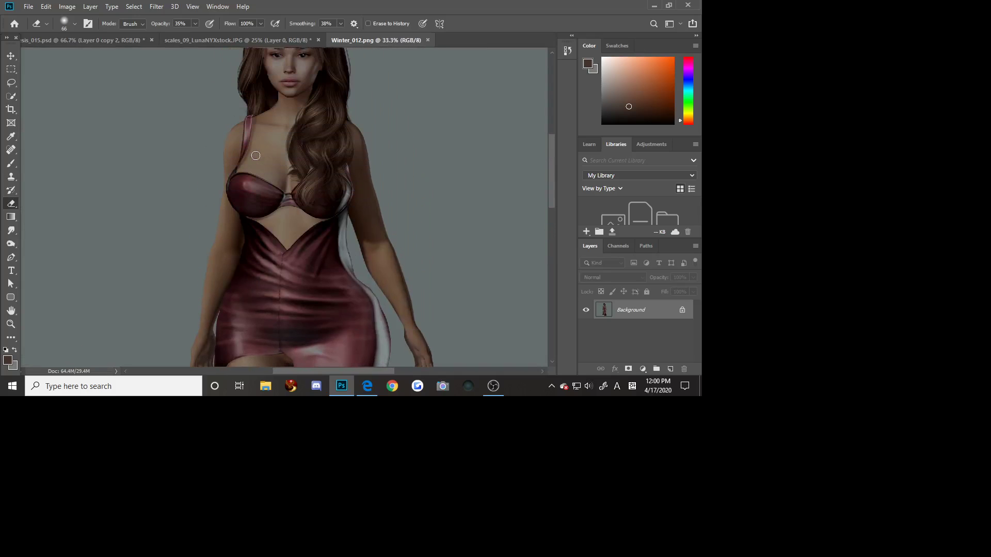
{"action": "scroll", "coordinate": [256, 156], "scroll_direction": "up", "scroll_amount": 2}
{"action": "scroll", "coordinate": [249, 170], "scroll_direction": "up", "scroll_amount": 4}
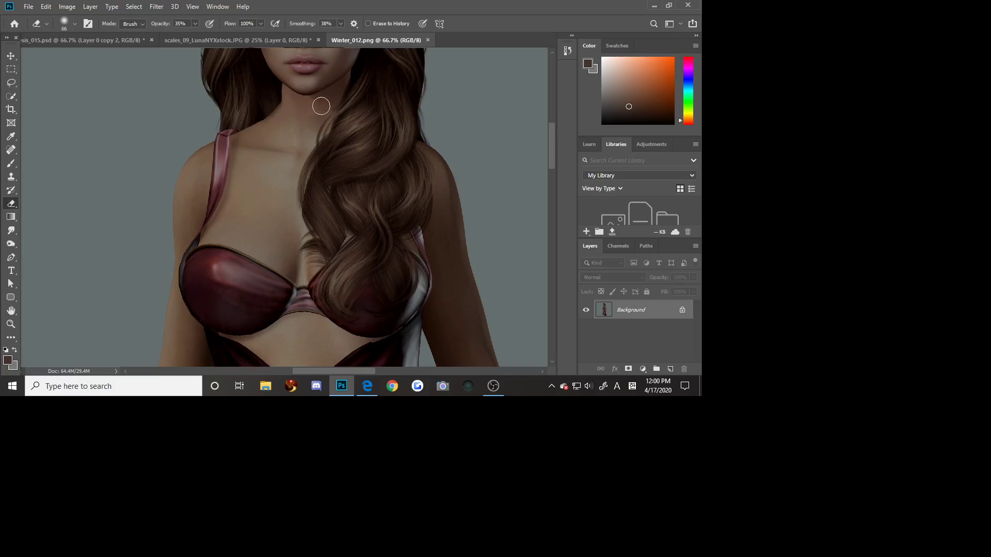
{"action": "left_click", "coordinate": [428, 40]}
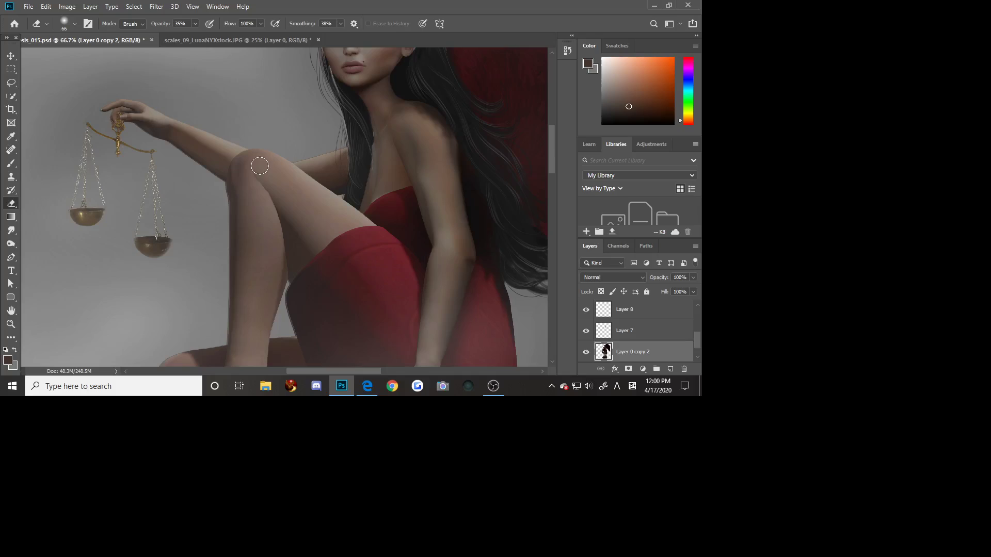
- Examine the skin shading and edges along the seated figure's legs, knees and feet
{"action": "key", "text": "ctrl+plus"}
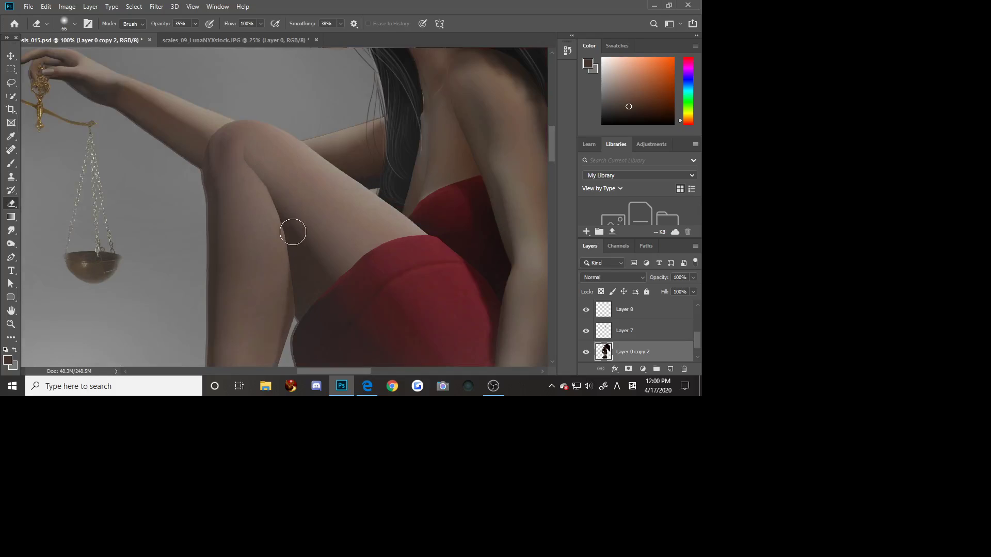
{"action": "key", "text": "ctrl+plus"}
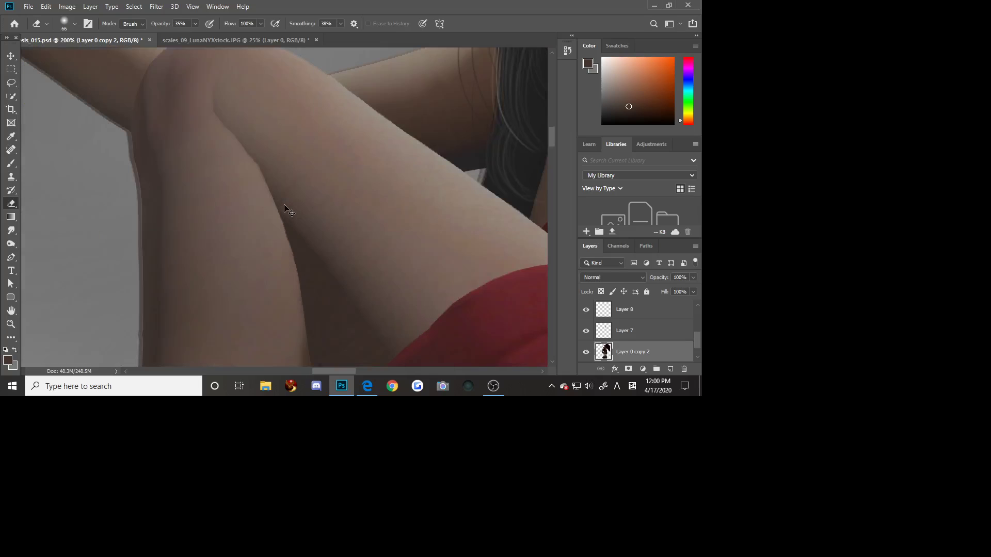
{"action": "key", "text": "ctrl+minus"}
{"action": "key", "text": "ctrl+minus"}
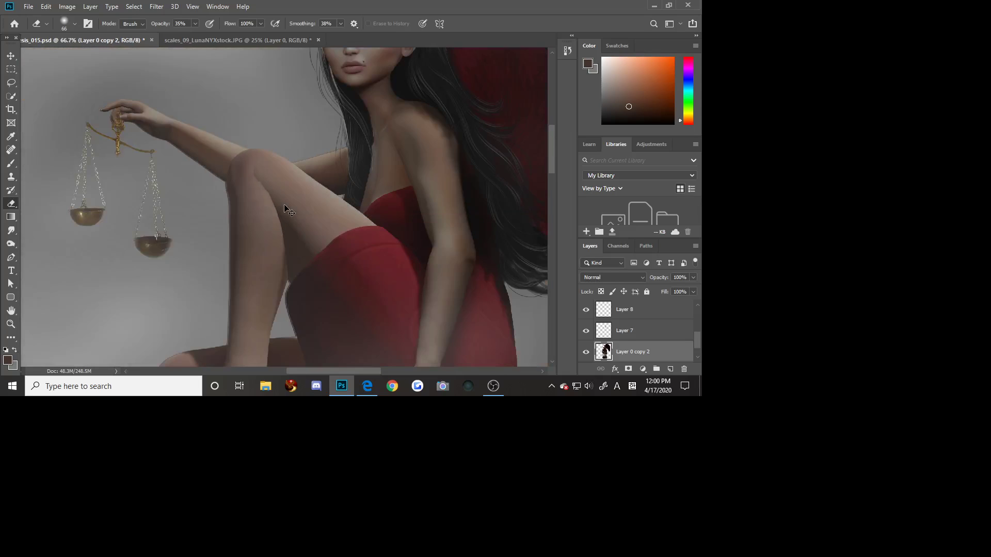
{"action": "scroll", "coordinate": [285, 206], "scroll_direction": "down", "scroll_amount": 5}
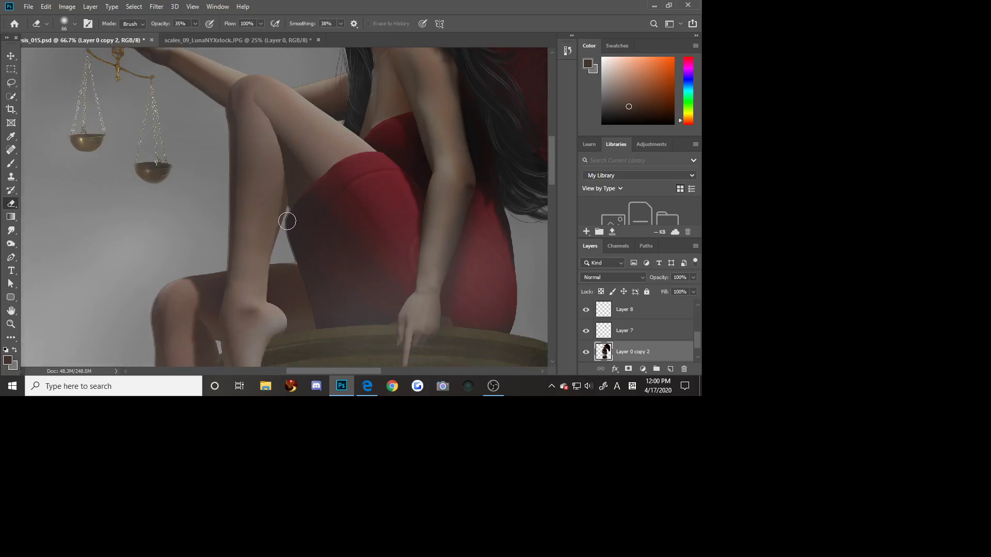
{"action": "scroll", "coordinate": [282, 221], "scroll_direction": "down", "scroll_amount": 1}
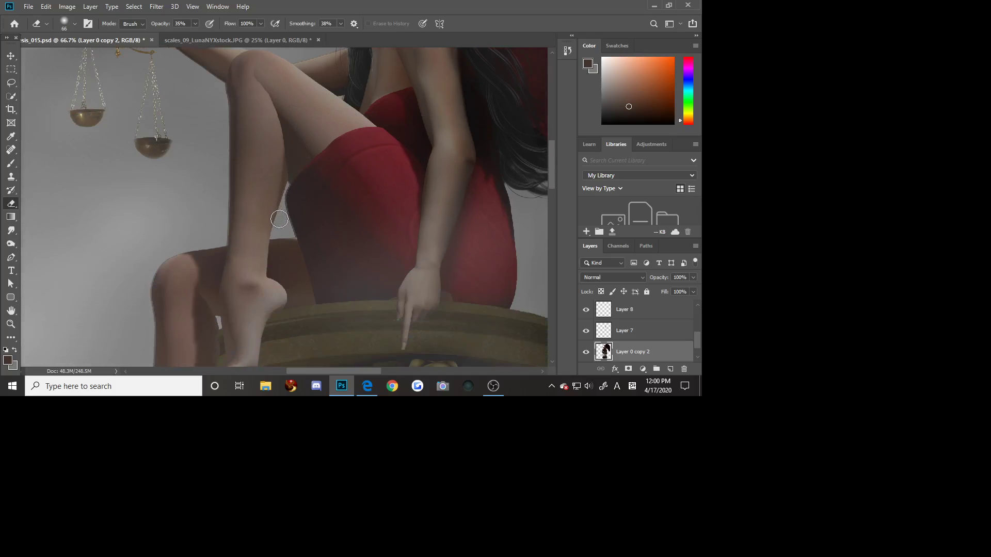
{"action": "scroll", "coordinate": [253, 196], "scroll_direction": "down", "scroll_amount": 3}
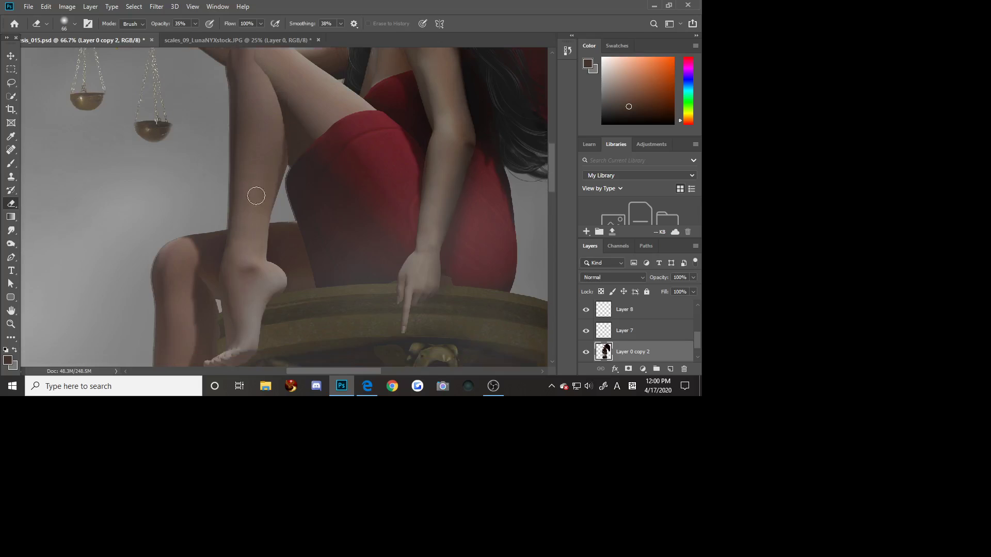
{"action": "scroll", "coordinate": [223, 221], "scroll_direction": "down", "scroll_amount": 4}
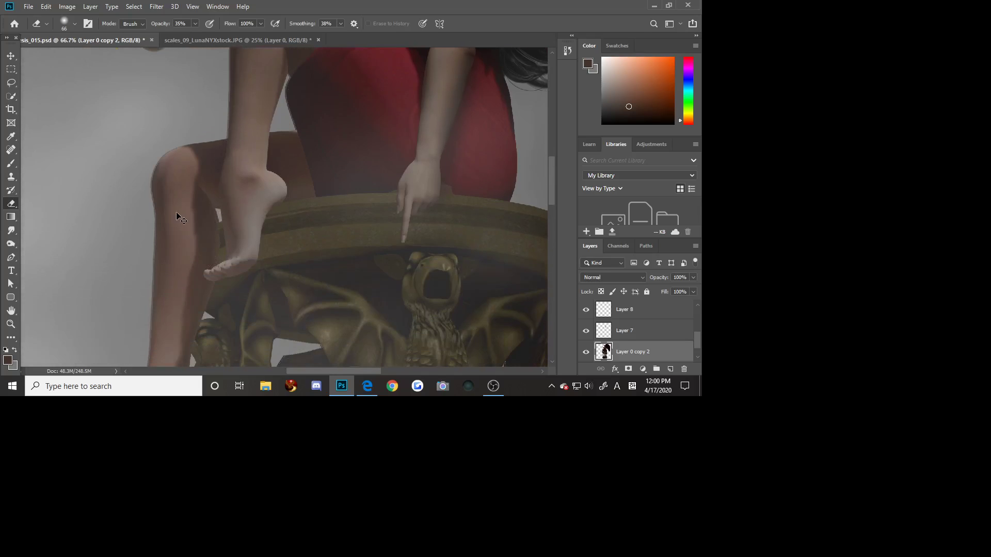
{"action": "scroll", "coordinate": [177, 215], "scroll_direction": "up", "scroll_amount": 1}
{"action": "scroll", "coordinate": [178, 215], "scroll_direction": "up", "scroll_amount": 1}
{"action": "scroll", "coordinate": [210, 196], "scroll_direction": "up", "scroll_amount": 2}
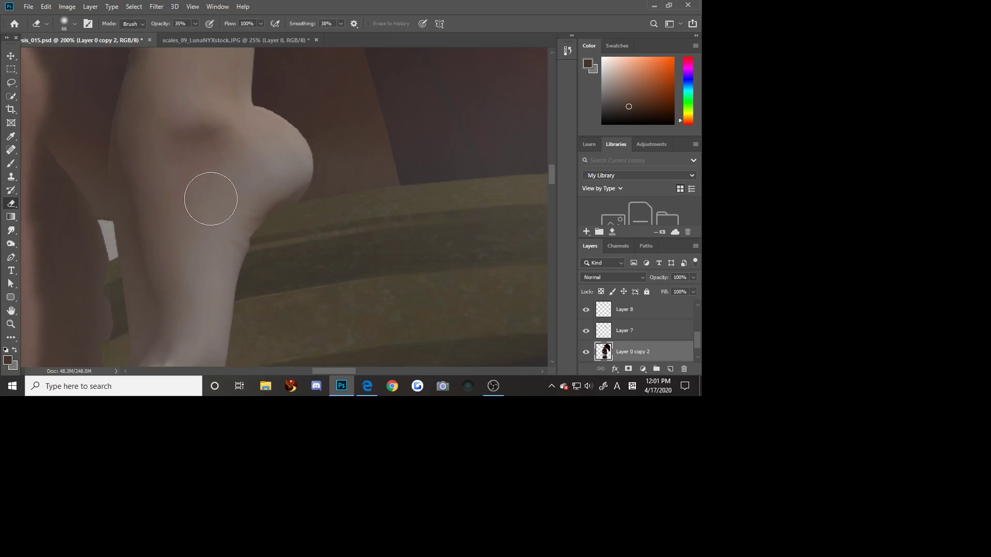
{"action": "scroll", "coordinate": [217, 200], "scroll_direction": "down", "scroll_amount": 2}
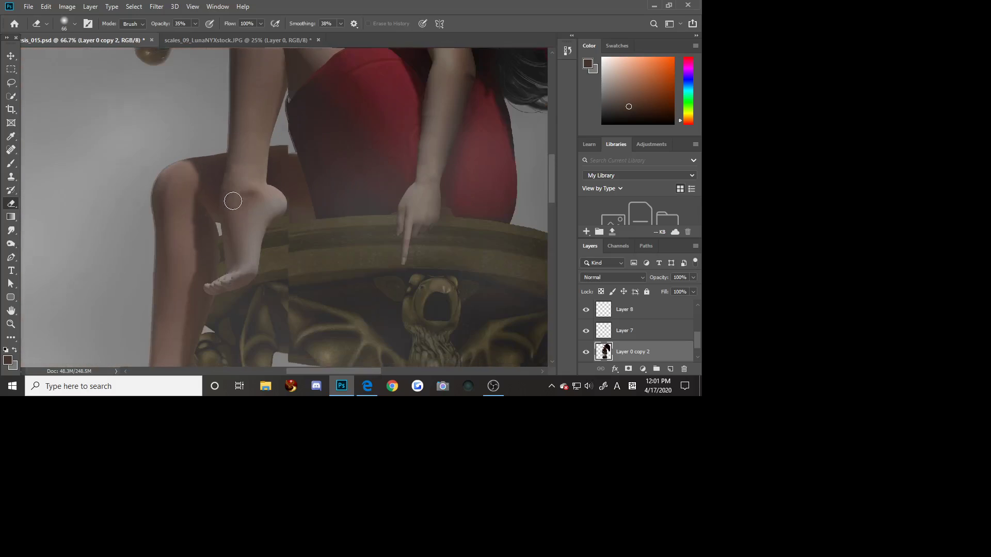
{"action": "scroll", "coordinate": [232, 207], "scroll_direction": "down", "scroll_amount": 4}
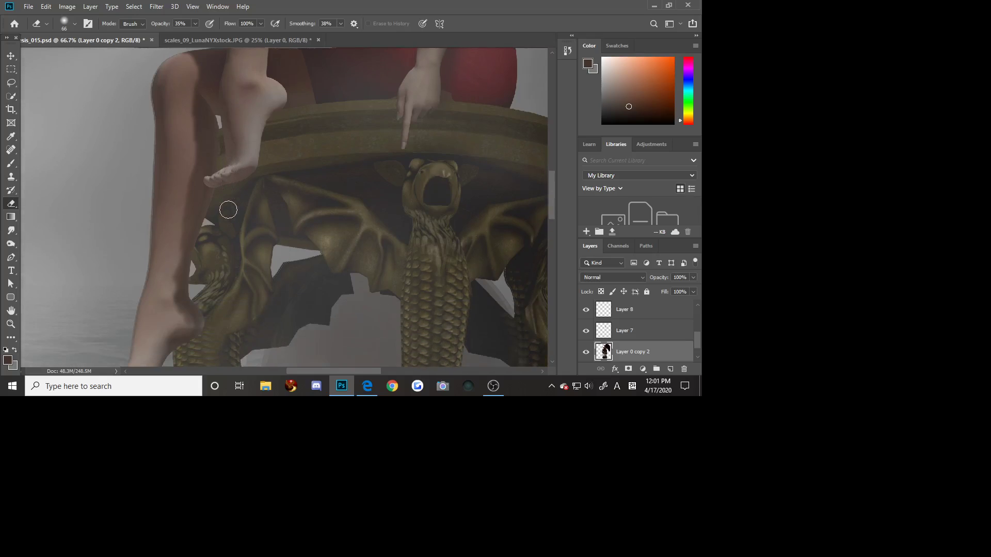
{"action": "scroll", "coordinate": [232, 211], "scroll_direction": "up", "scroll_amount": 8}
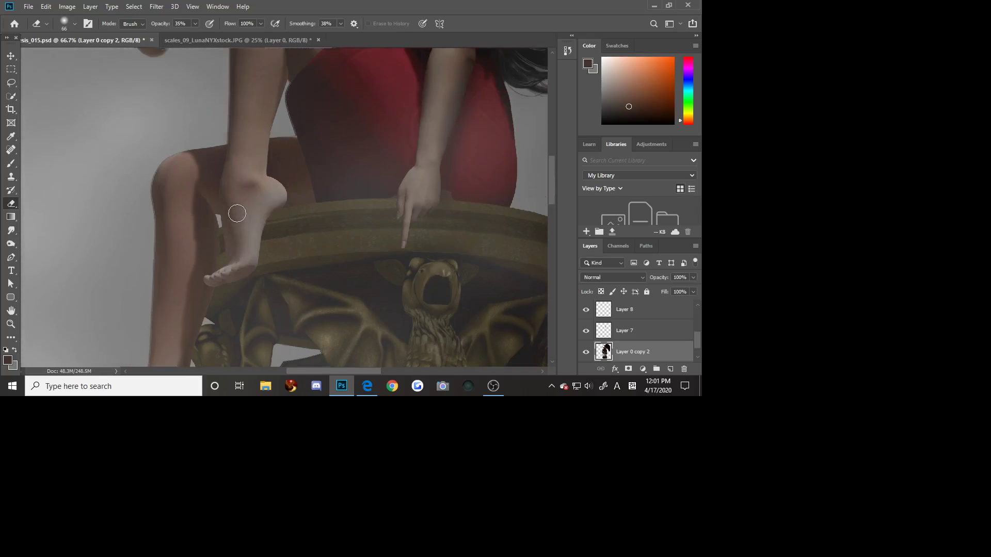
{"action": "scroll", "coordinate": [237, 214], "scroll_direction": "up", "scroll_amount": 2}
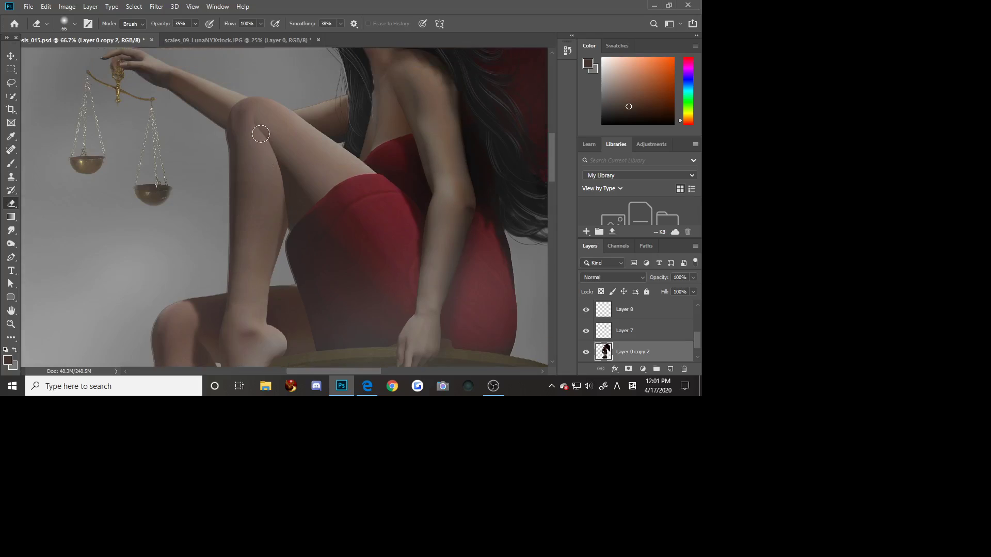
{"action": "scroll", "coordinate": [368, 167], "scroll_direction": "up", "scroll_amount": 2}
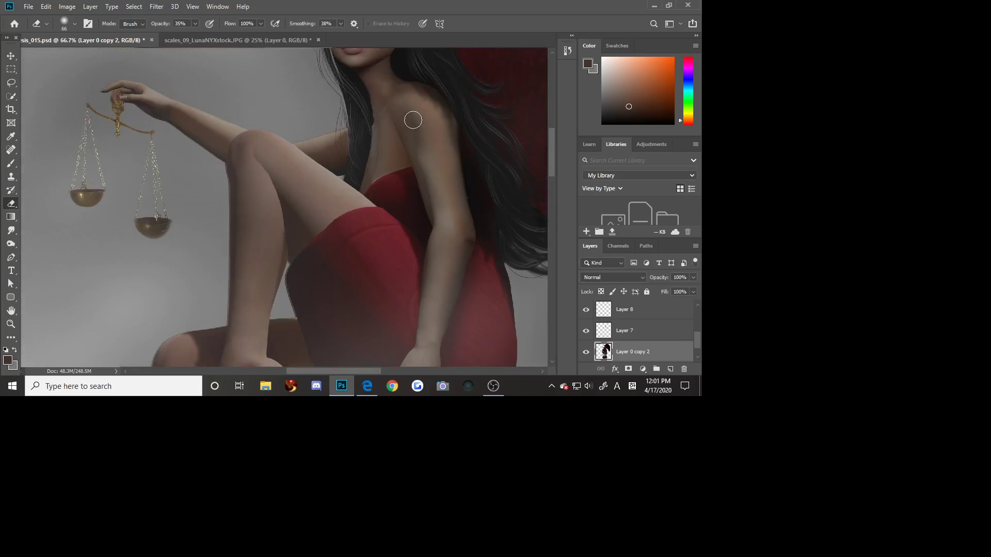
- Duplicate the figure layer Layer 0 copy 2, keeping the default name for the copy
{"action": "key", "text": "ctrl+plus"}
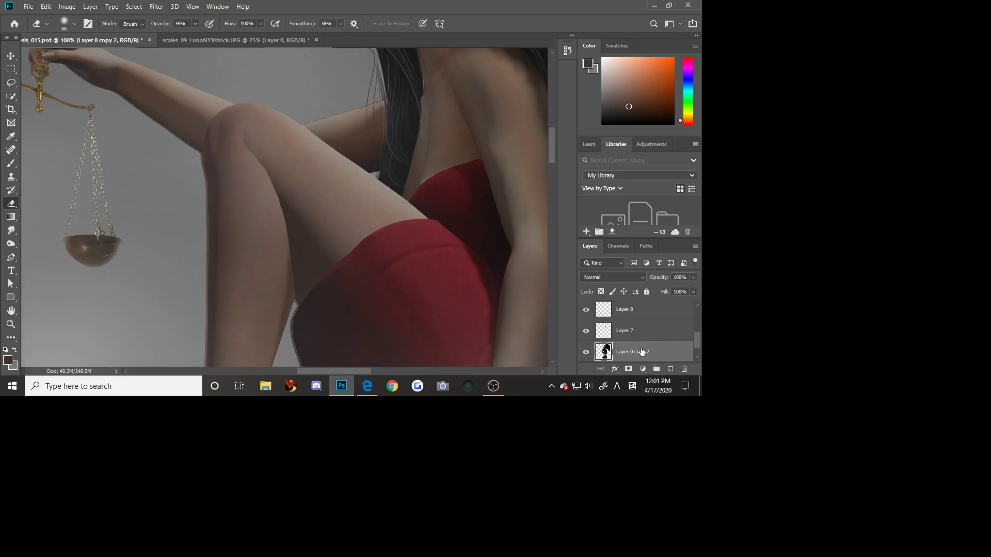
{"action": "right_click", "coordinate": [636, 353]}
{"action": "left_click", "coordinate": [558, 57]}
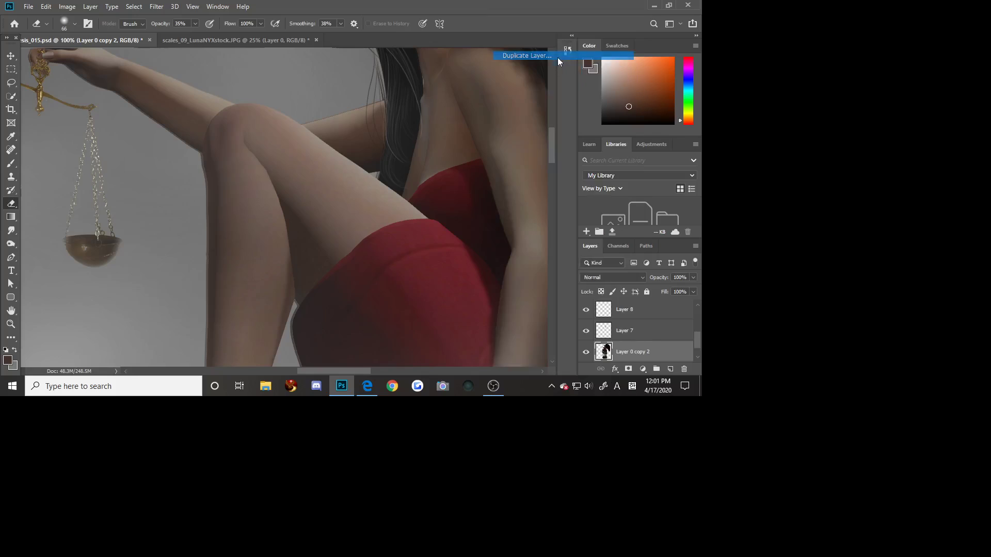
{"action": "left_click", "coordinate": [436, 99]}
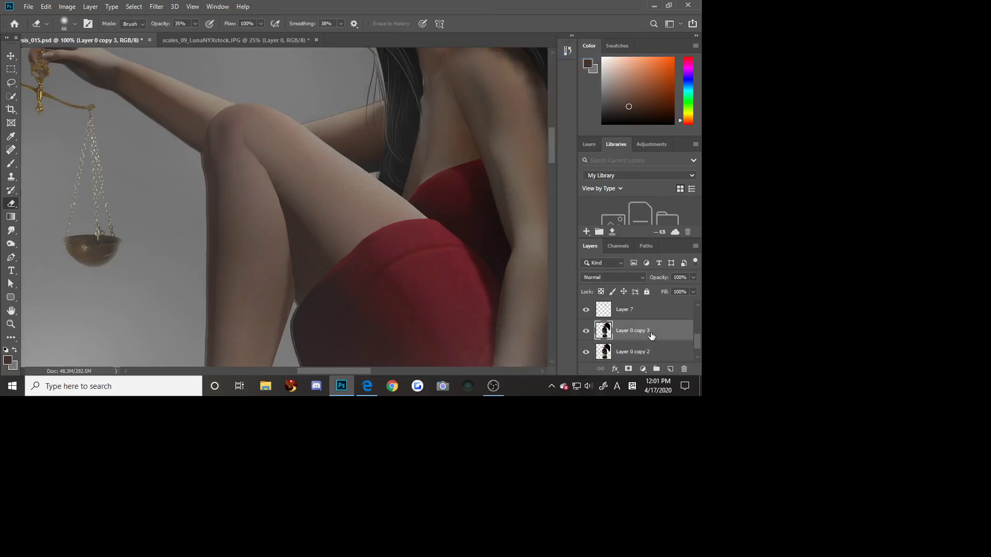
- Duplicate the figure layer Layer 0 copy 3, keeping the default name for the new copy
{"action": "right_click", "coordinate": [629, 332]}
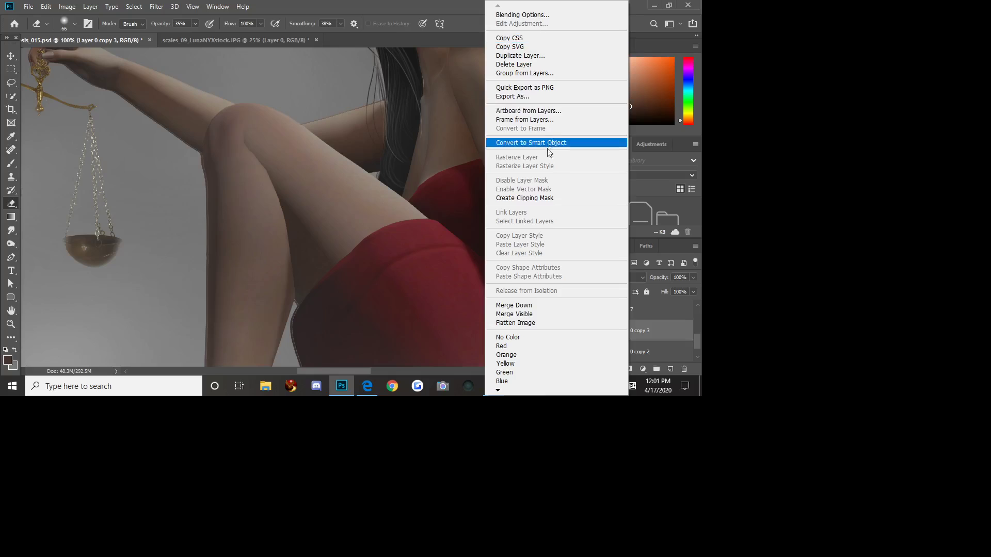
{"action": "left_click", "coordinate": [547, 57]}
{"action": "left_click", "coordinate": [447, 102]}
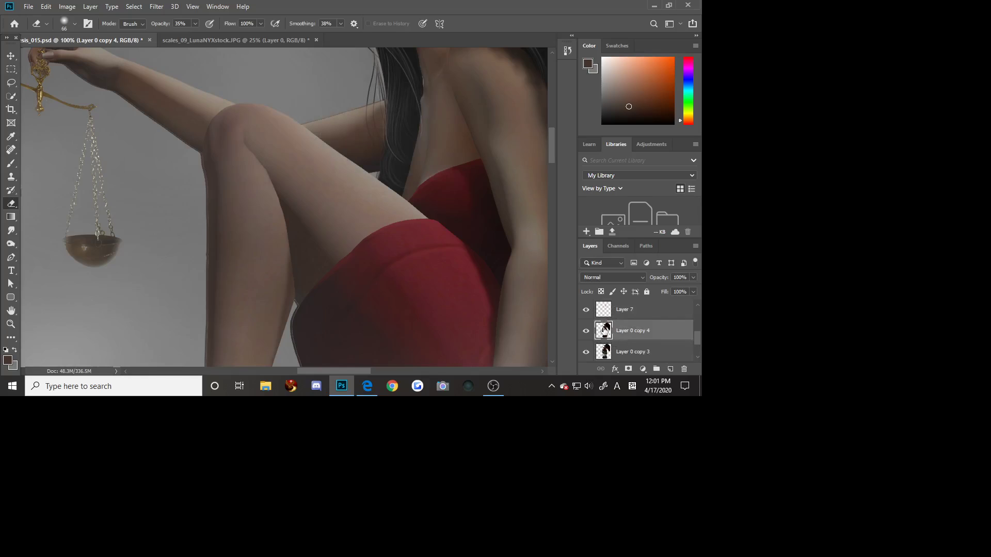
- Hide the layers stacked above the figure copies, including Layer 7, Layer 8, Layer 3, Layer 4 and Layer 5
{"action": "scroll", "coordinate": [609, 335], "scroll_direction": "up", "scroll_amount": 2}
{"action": "left_click", "coordinate": [587, 352]}
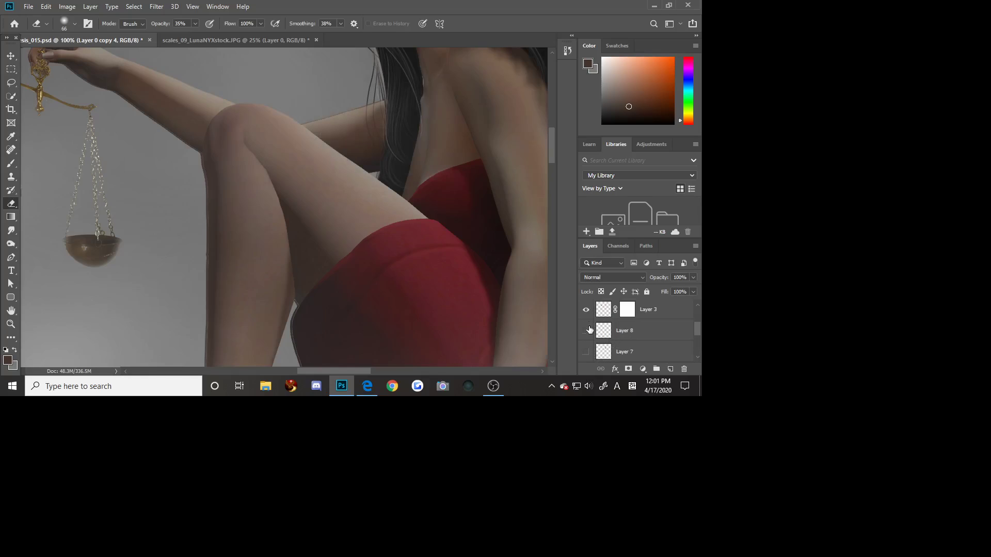
{"action": "left_click", "coordinate": [586, 331]}
{"action": "left_click", "coordinate": [586, 310]}
{"action": "scroll", "coordinate": [594, 341], "scroll_direction": "up", "scroll_amount": 2}
{"action": "left_click", "coordinate": [586, 310]}
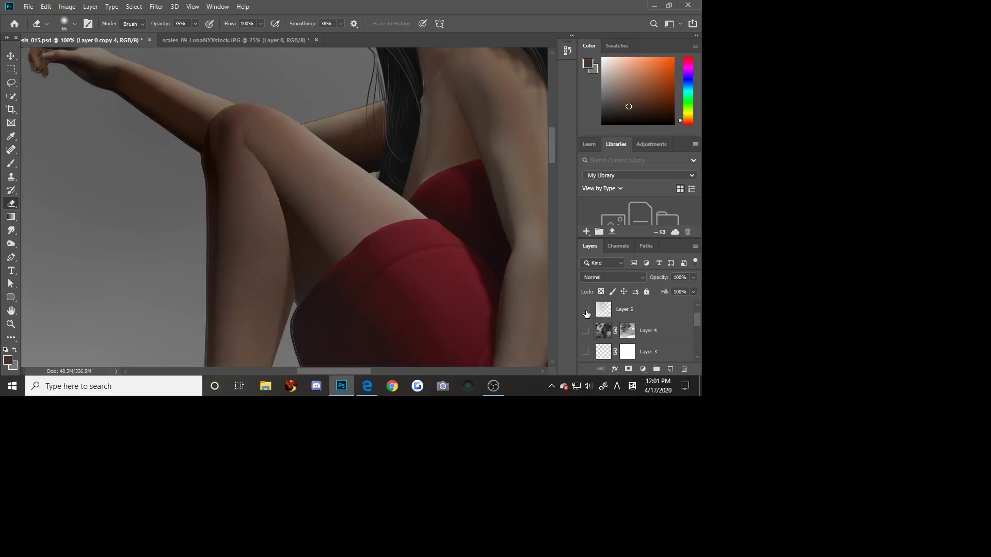
{"action": "scroll", "coordinate": [593, 330], "scroll_direction": "up", "scroll_amount": 1}
{"action": "scroll", "coordinate": [609, 331], "scroll_direction": "down", "scroll_amount": 5}
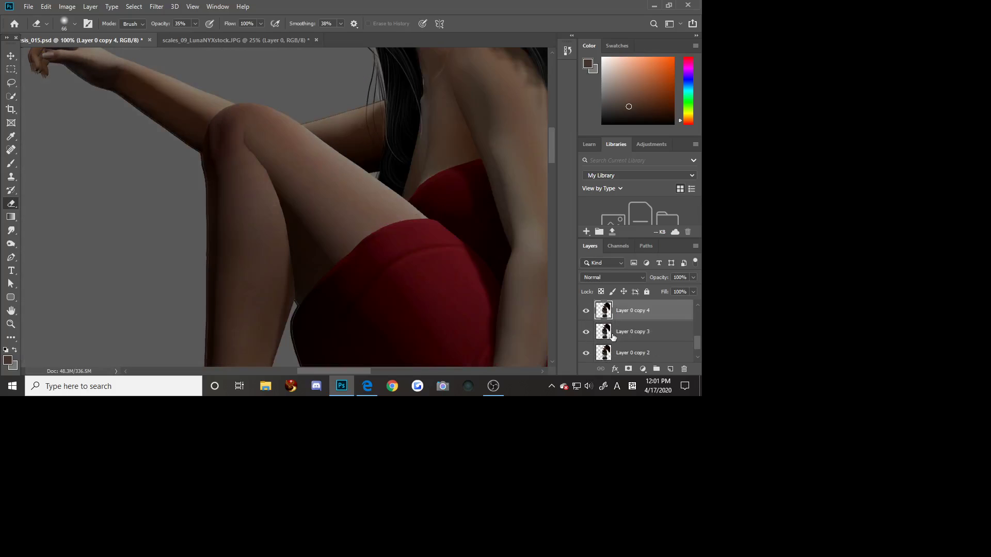
{"action": "scroll", "coordinate": [615, 342], "scroll_direction": "up", "scroll_amount": 1}
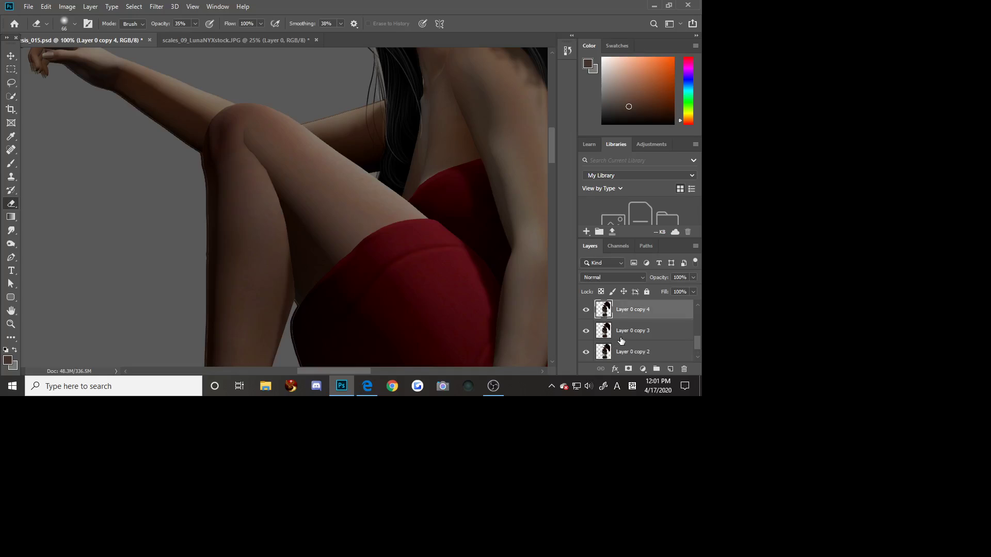
- Hide Layer 0 copy 4 and clip Layer 0 copy 3 to the figure layer beneath it
{"action": "left_click", "coordinate": [585, 309]}
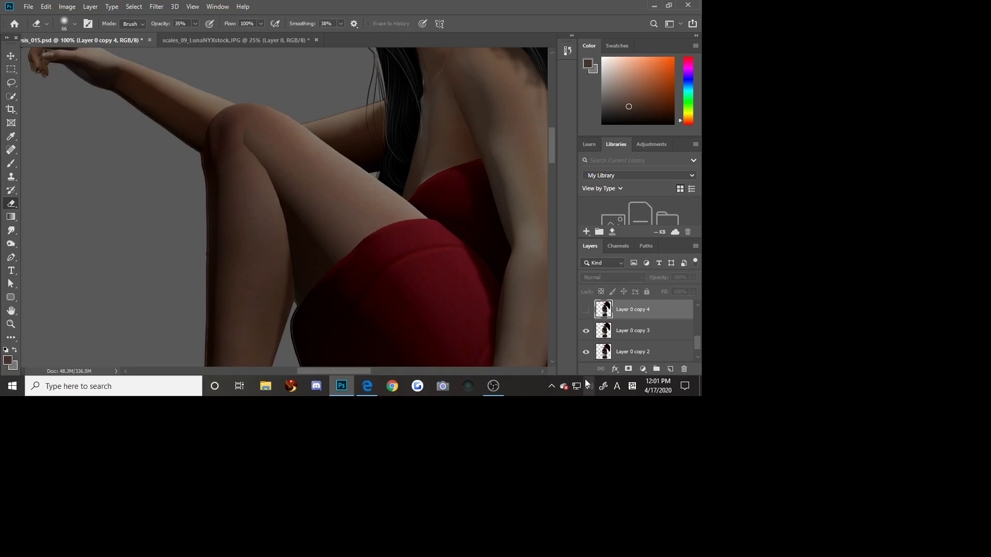
{"action": "left_click", "coordinate": [639, 335]}
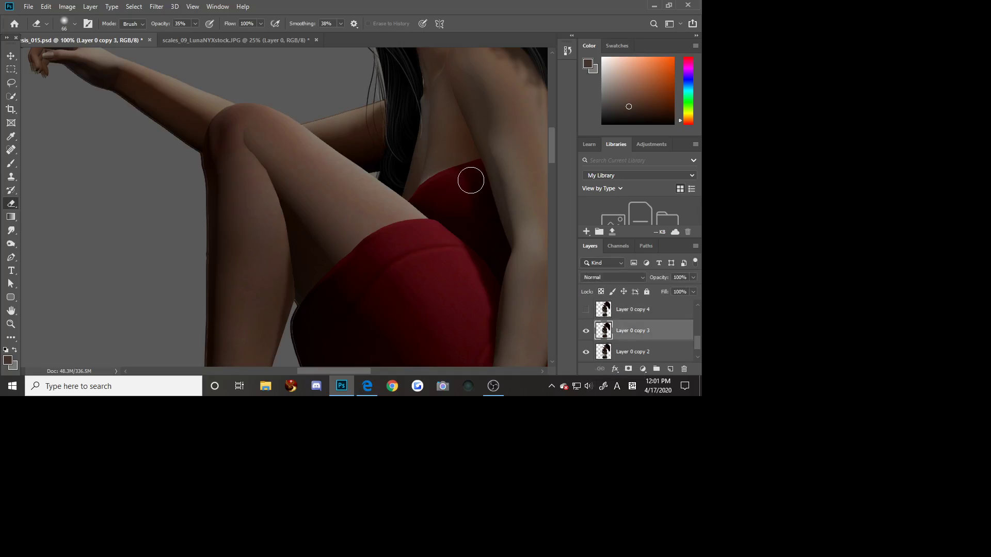
{"action": "right_click", "coordinate": [657, 338]}
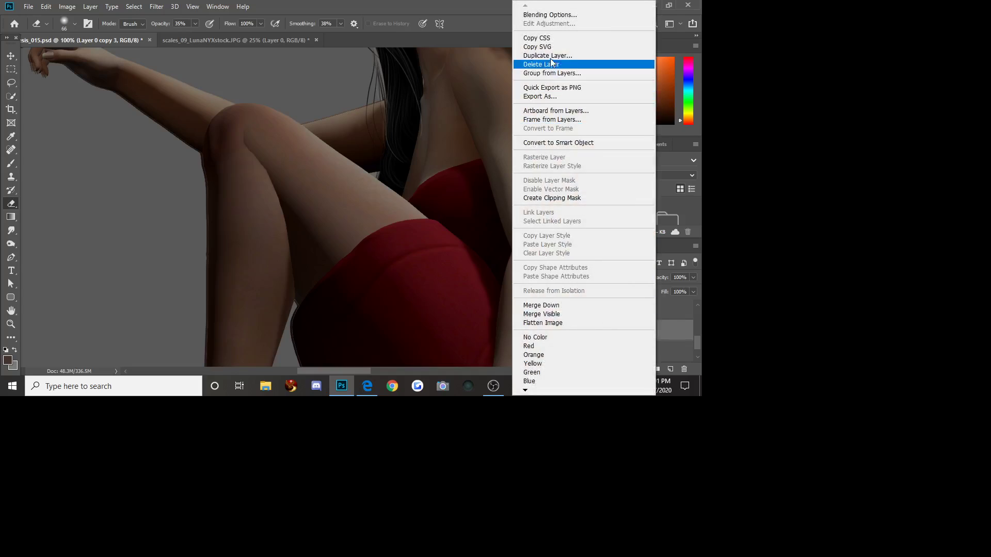
{"action": "left_click", "coordinate": [567, 198]}
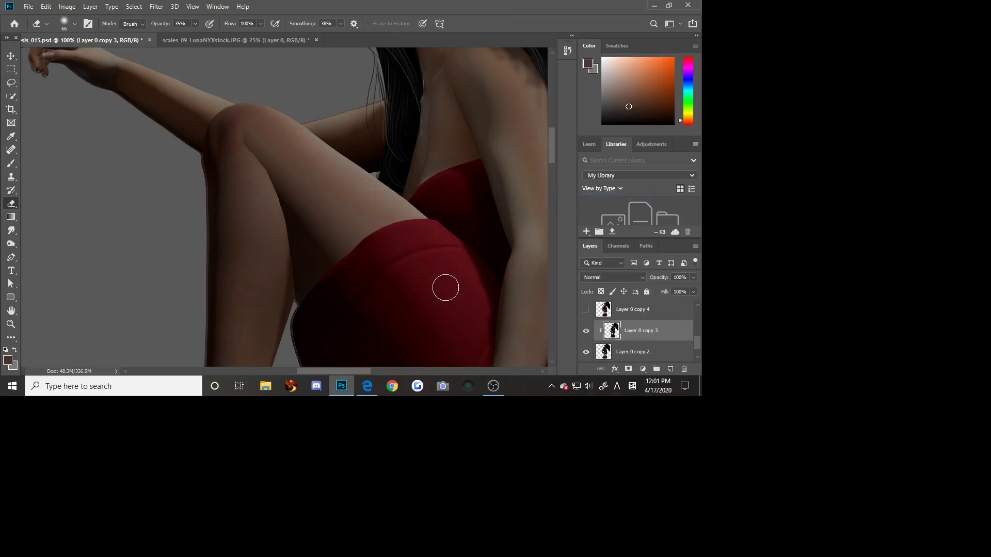
- Apply a Gaussian Blur with a 6.2-pixel radius to the clipped Layer 0 copy 3 and return to the Eraser
{"action": "left_click", "coordinate": [157, 7]}
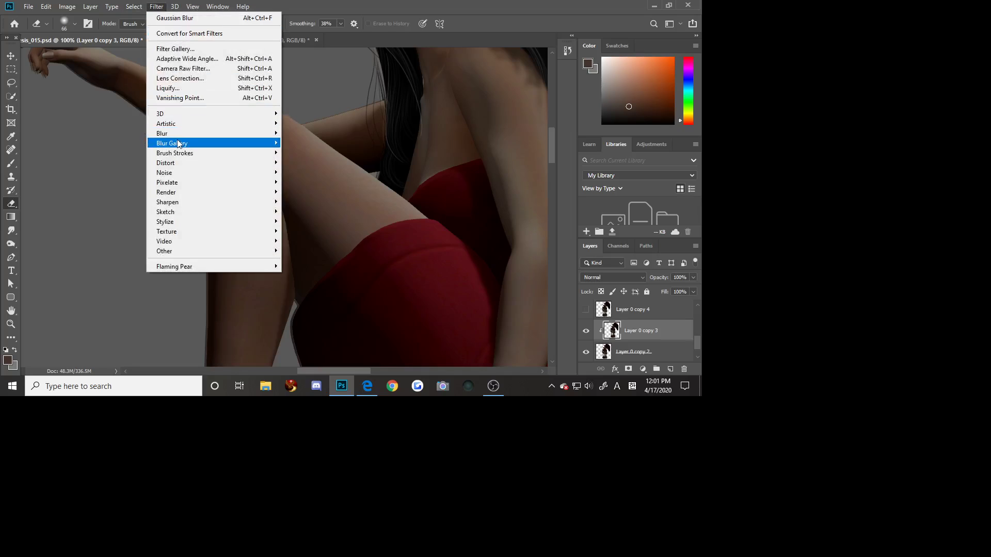
{"action": "mouse_move", "coordinate": [175, 134]}
{"action": "left_click", "coordinate": [309, 172]}
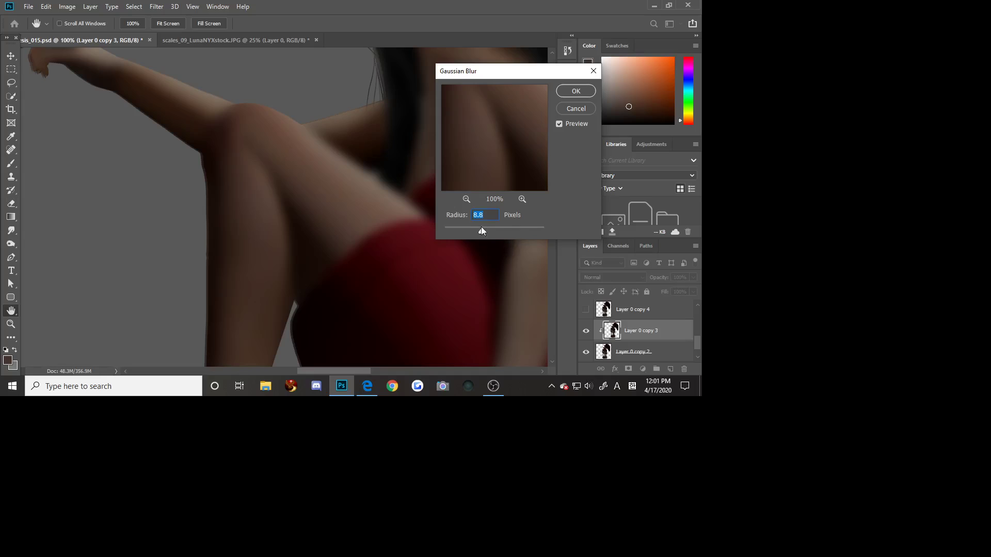
{"action": "left_click_drag", "start_coordinate": [479, 229], "coordinate": [476, 229]}
{"action": "left_click", "coordinate": [470, 230]}
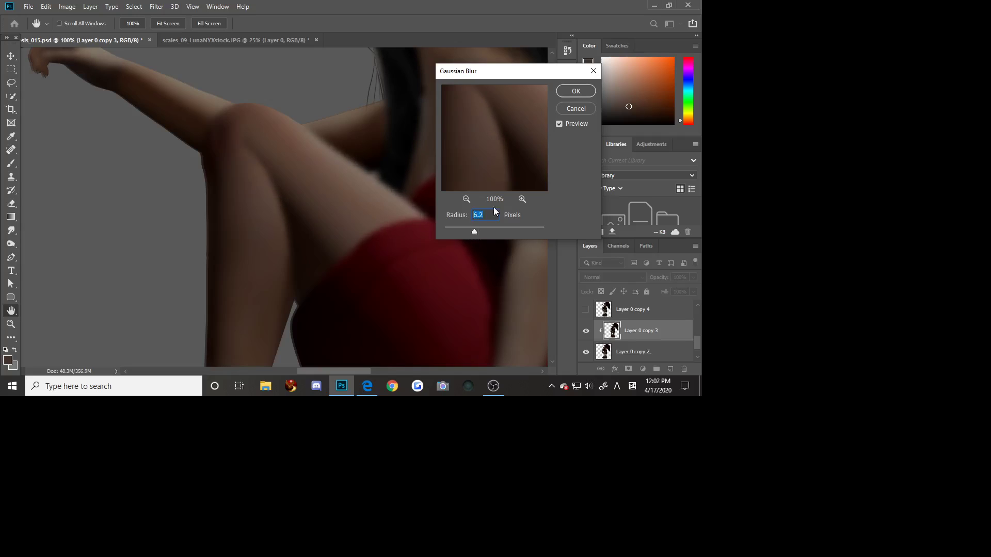
{"action": "left_click", "coordinate": [577, 93]}
{"action": "key", "text": "e"}
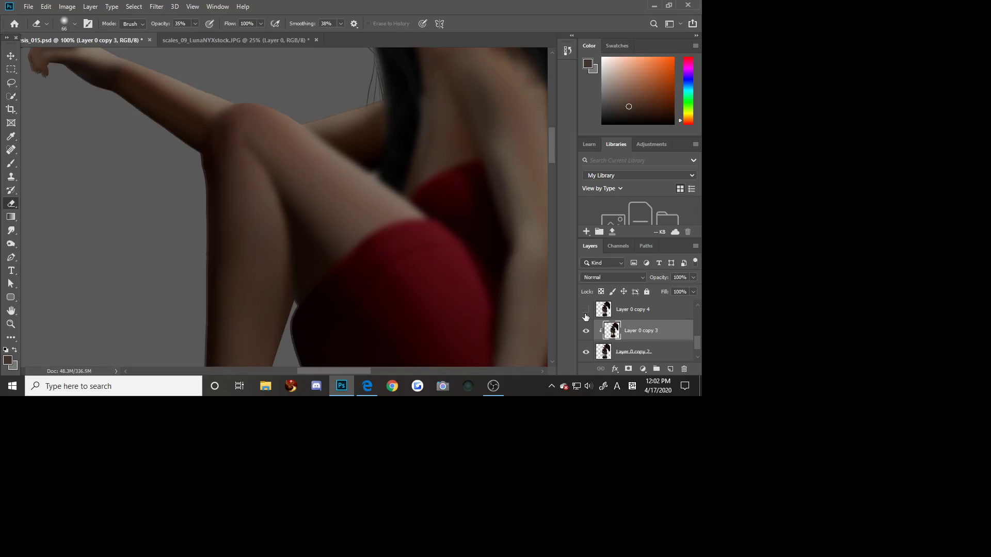
- Show Layer 0 copy 4 above the blurred copy and make it the active layer
{"action": "left_click", "coordinate": [585, 313]}
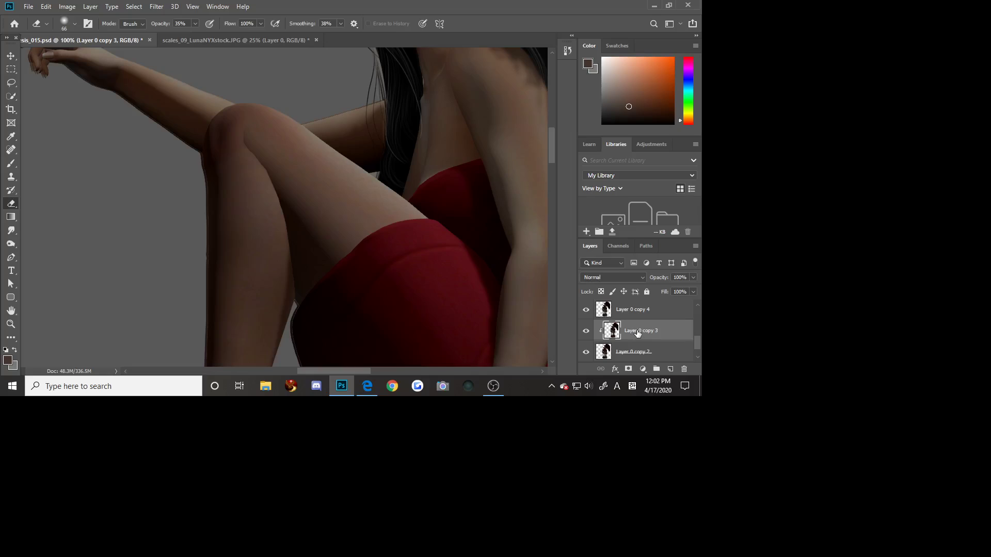
{"action": "scroll", "coordinate": [638, 333], "scroll_direction": "down", "scroll_amount": 2}
{"action": "scroll", "coordinate": [645, 334], "scroll_direction": "up", "scroll_amount": 2}
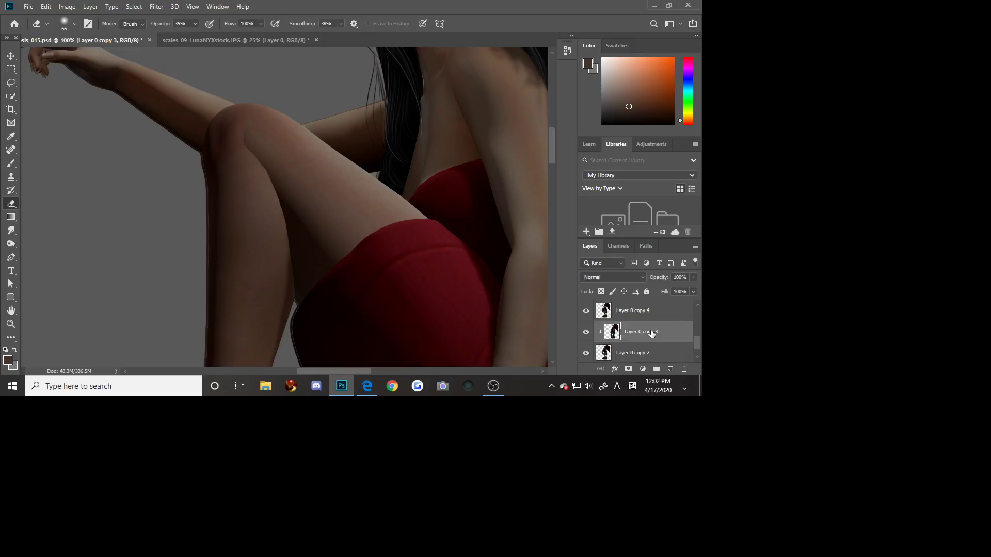
{"action": "scroll", "coordinate": [651, 335], "scroll_direction": "up", "scroll_amount": 2}
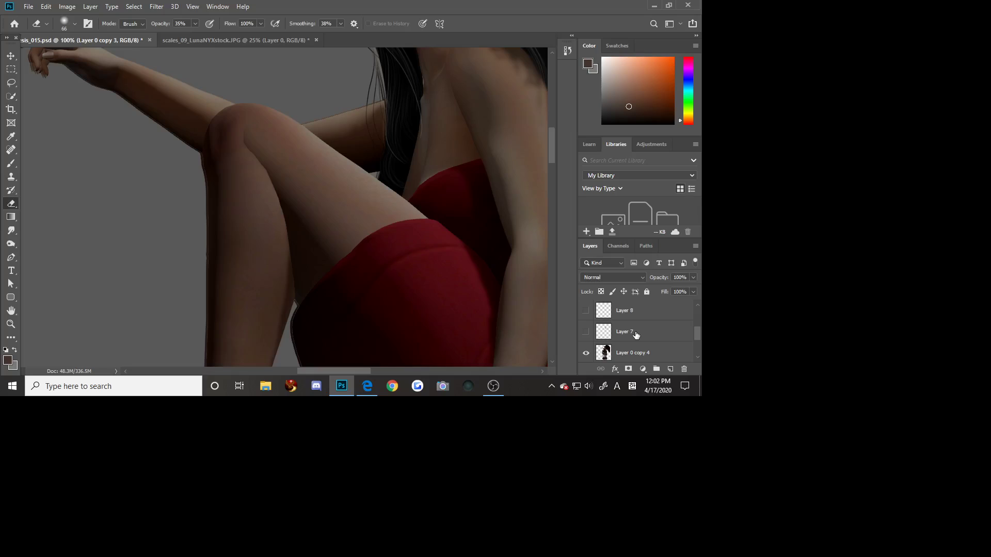
{"action": "scroll", "coordinate": [491, 279], "scroll_direction": "up", "scroll_amount": 1}
{"action": "scroll", "coordinate": [522, 301], "scroll_direction": "down", "scroll_amount": 3}
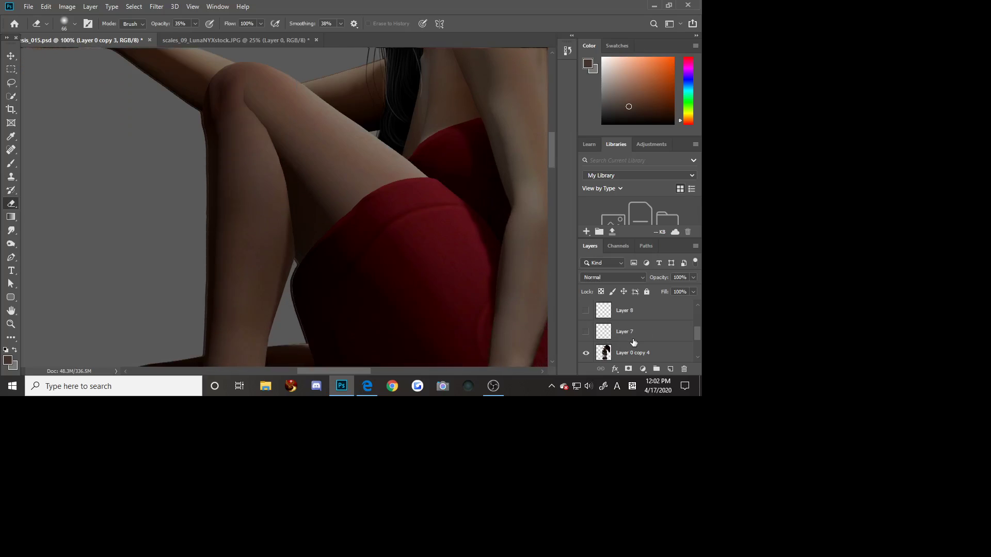
{"action": "scroll", "coordinate": [632, 339], "scroll_direction": "down", "scroll_amount": 3}
{"action": "scroll", "coordinate": [630, 336], "scroll_direction": "up", "scroll_amount": 2}
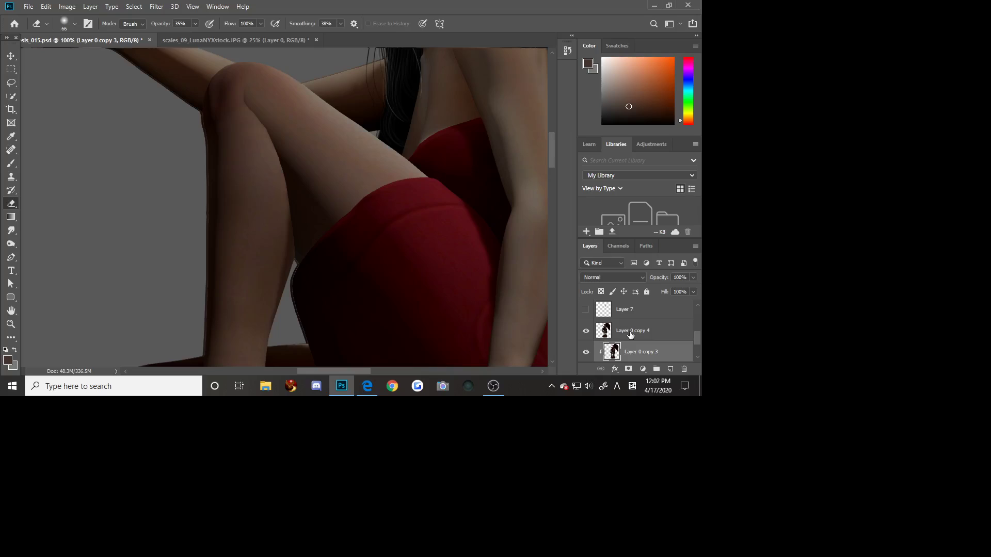
{"action": "scroll", "coordinate": [478, 284], "scroll_direction": "up", "scroll_amount": 1}
{"action": "left_click", "coordinate": [627, 335]}
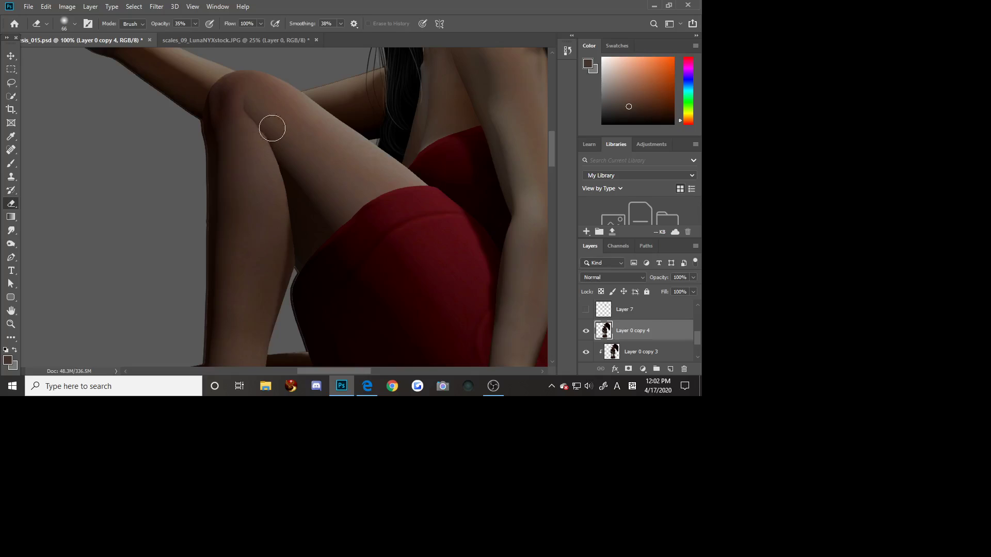
- Set the Eraser to 23% opacity and 44 px, and softly erase the hard skin edges around the raised knee on Layer 0 copy 4
{"action": "left_click_drag", "start_coordinate": [195, 23], "coordinate": [188, 33]}
{"action": "left_click", "coordinate": [71, 24]}
{"action": "left_click", "coordinate": [69, 55]}
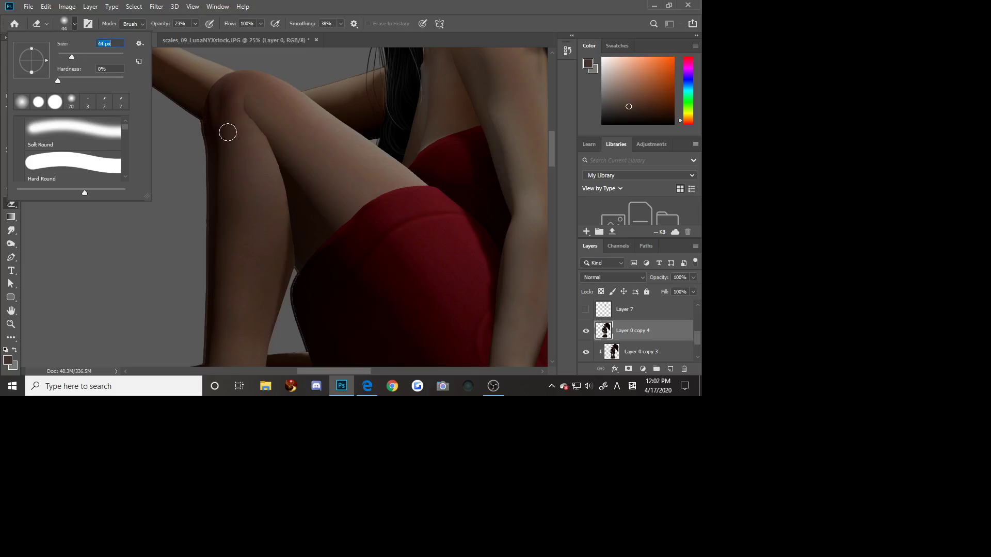
{"action": "left_click", "coordinate": [248, 115]}
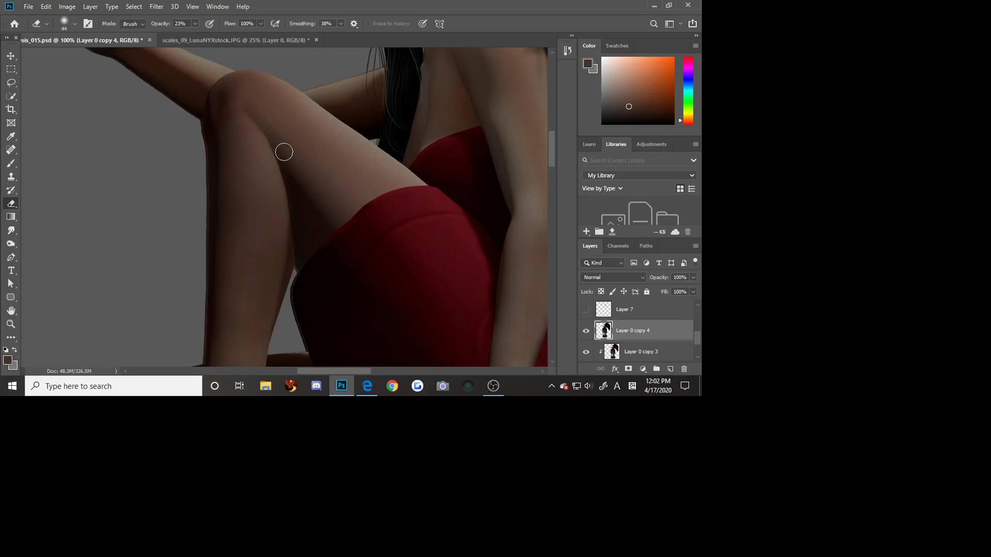
- Reduce the Eraser size to 21 px and softly erase along the side of the face near the ear
{"action": "scroll", "coordinate": [300, 237], "scroll_direction": "up", "scroll_amount": 1}
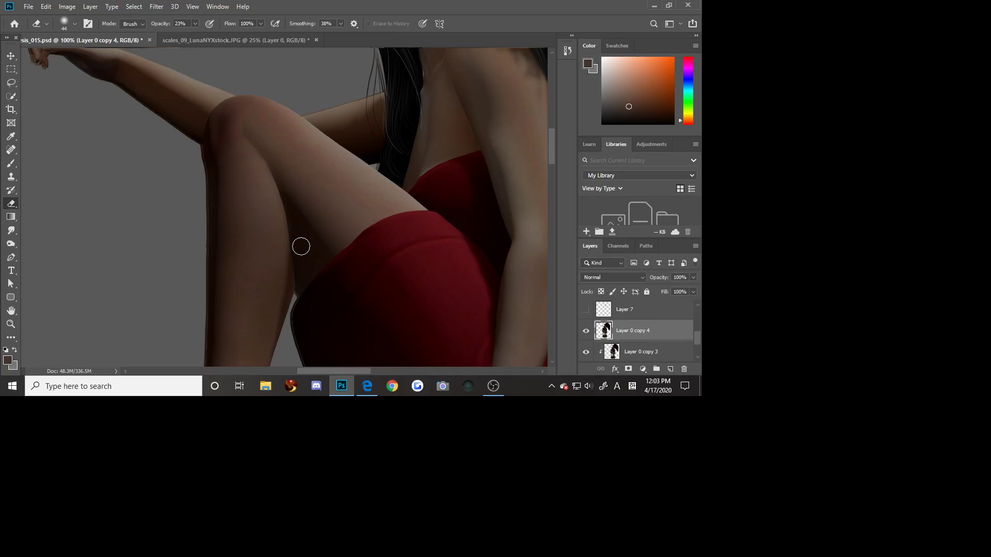
{"action": "scroll", "coordinate": [302, 245], "scroll_direction": "up", "scroll_amount": 3}
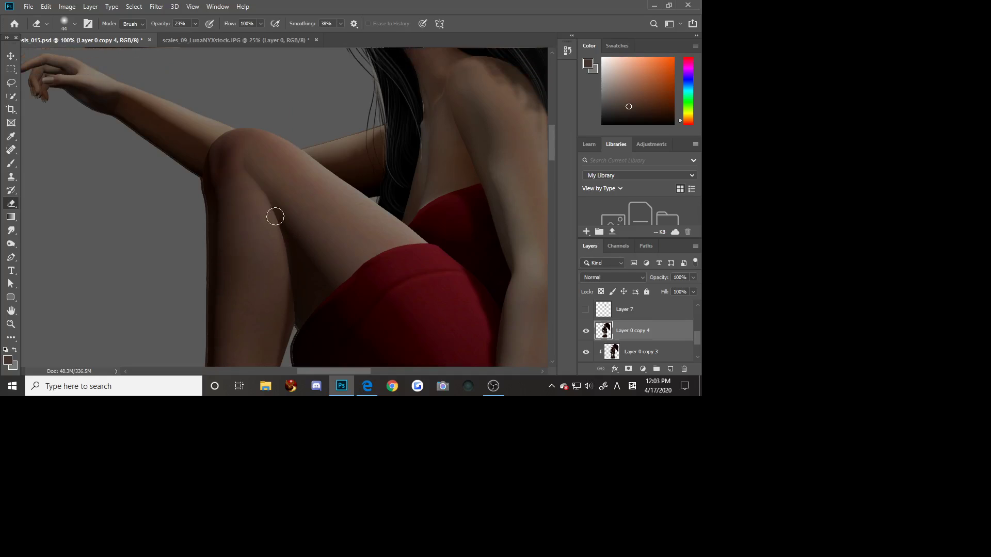
{"action": "scroll", "coordinate": [356, 232], "scroll_direction": "up", "scroll_amount": 7}
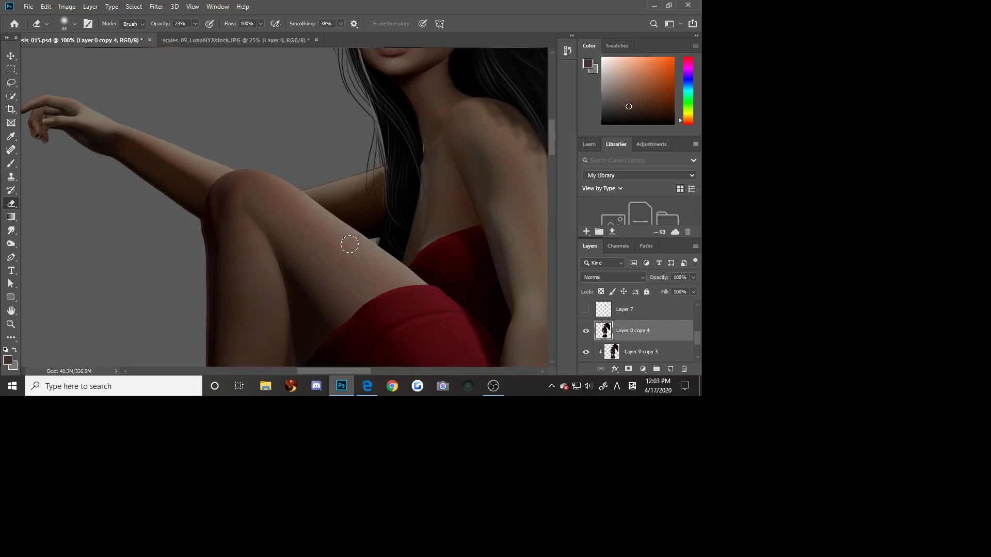
{"action": "scroll", "coordinate": [354, 231], "scroll_direction": "up", "scroll_amount": 3}
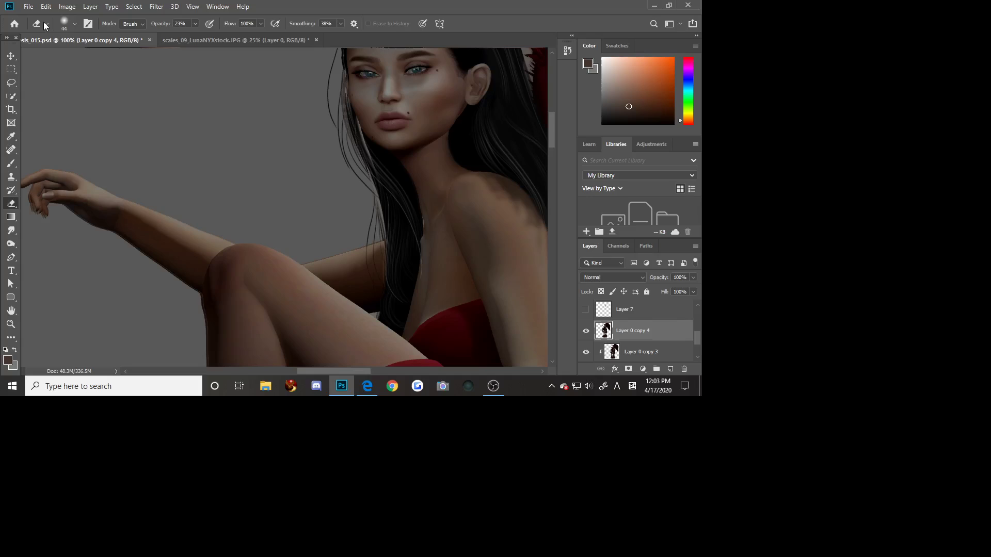
{"action": "left_click", "coordinate": [63, 24]}
{"action": "left_click_drag", "start_coordinate": [64, 53], "coordinate": [65, 57]}
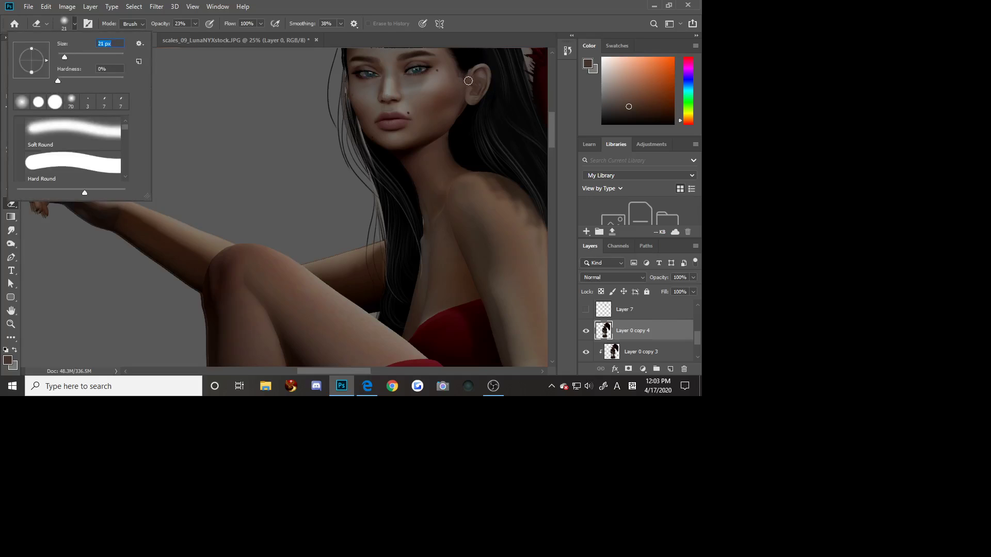
{"action": "left_click", "coordinate": [461, 99]}
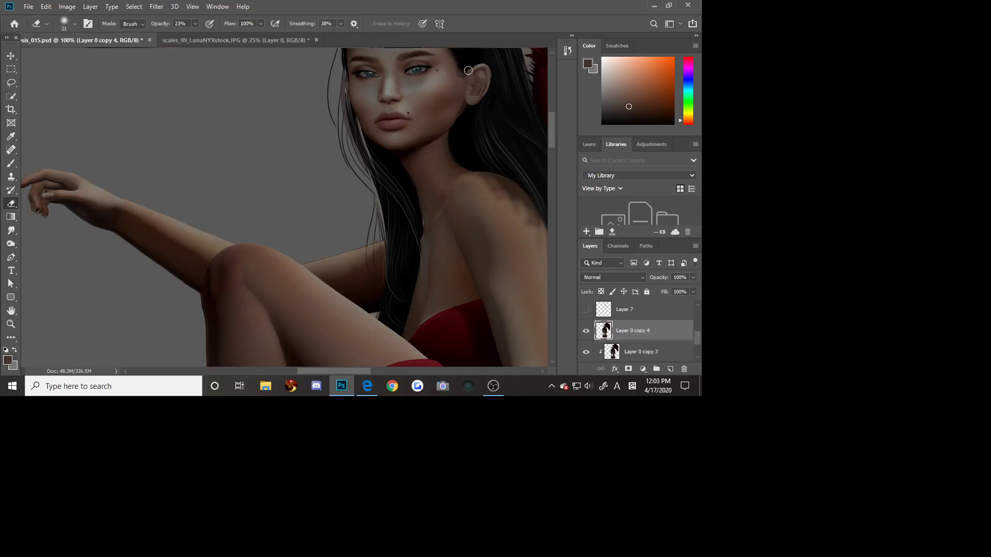
{"action": "scroll", "coordinate": [465, 124], "scroll_direction": "up", "scroll_amount": 4}
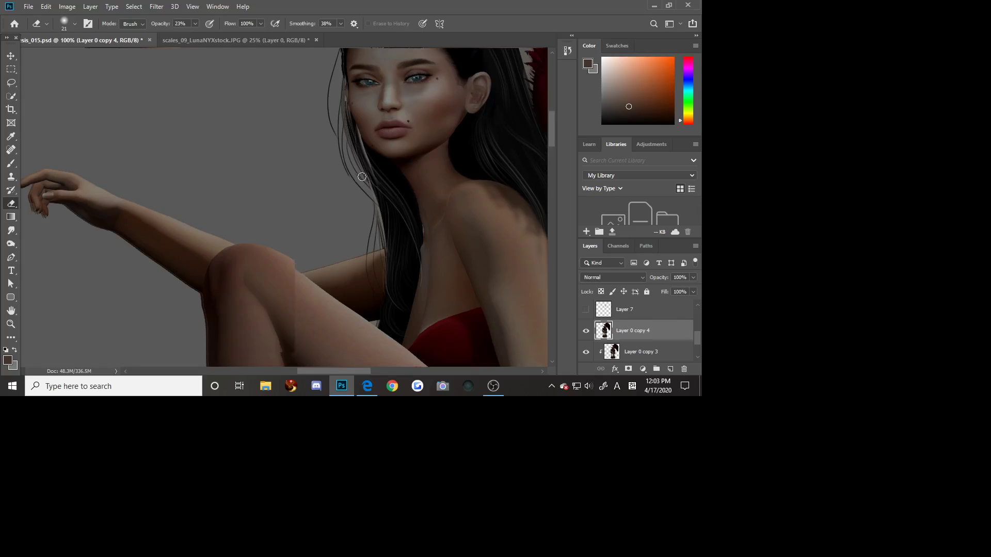
- Duplicate the base figure layer Layer 0 copy 2, keeping the default name for the copy
{"action": "scroll", "coordinate": [384, 168], "scroll_direction": "down", "scroll_amount": 12}
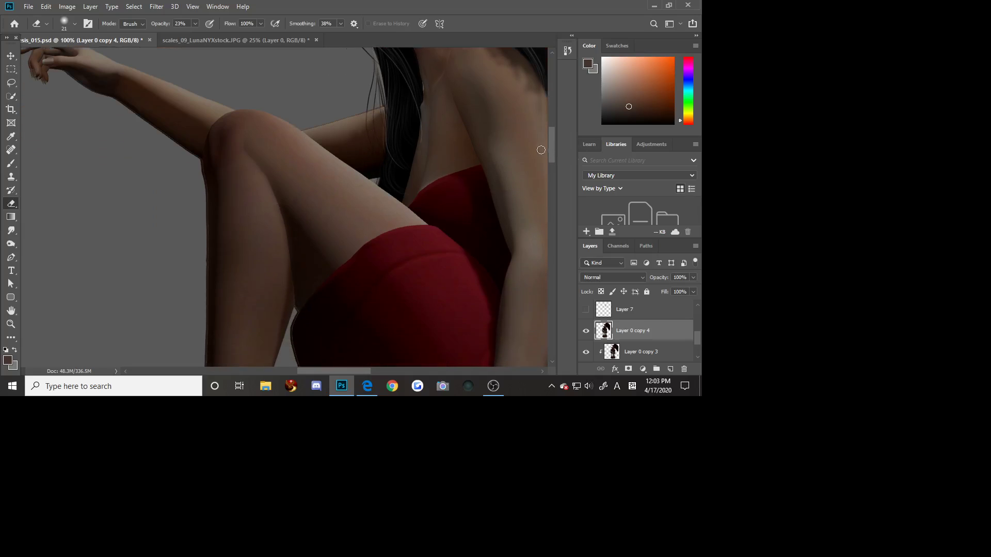
{"action": "scroll", "coordinate": [556, 159], "scroll_direction": "down", "scroll_amount": 15}
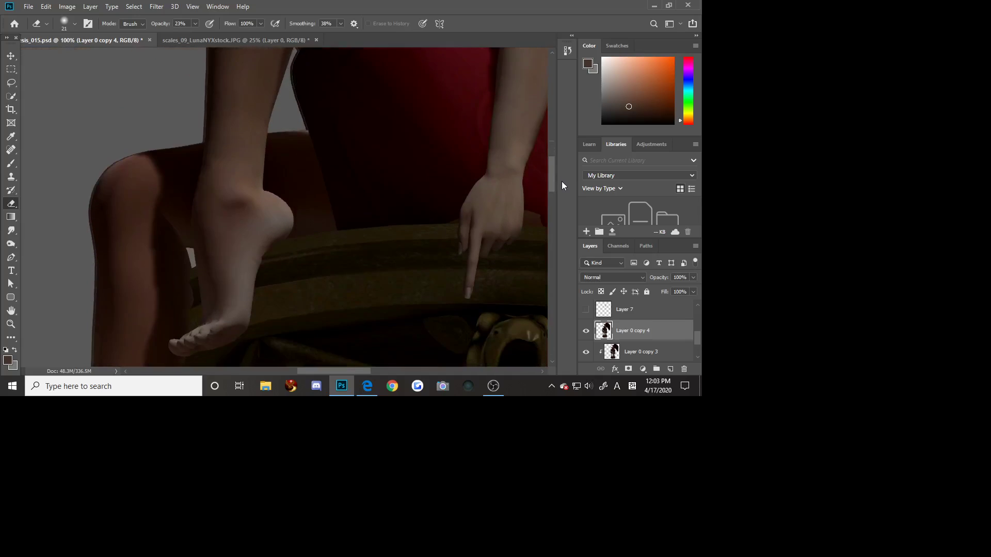
{"action": "left_click_drag", "start_coordinate": [561, 182], "coordinate": [551, 139]}
{"action": "scroll", "coordinate": [605, 323], "scroll_direction": "down", "scroll_amount": 1}
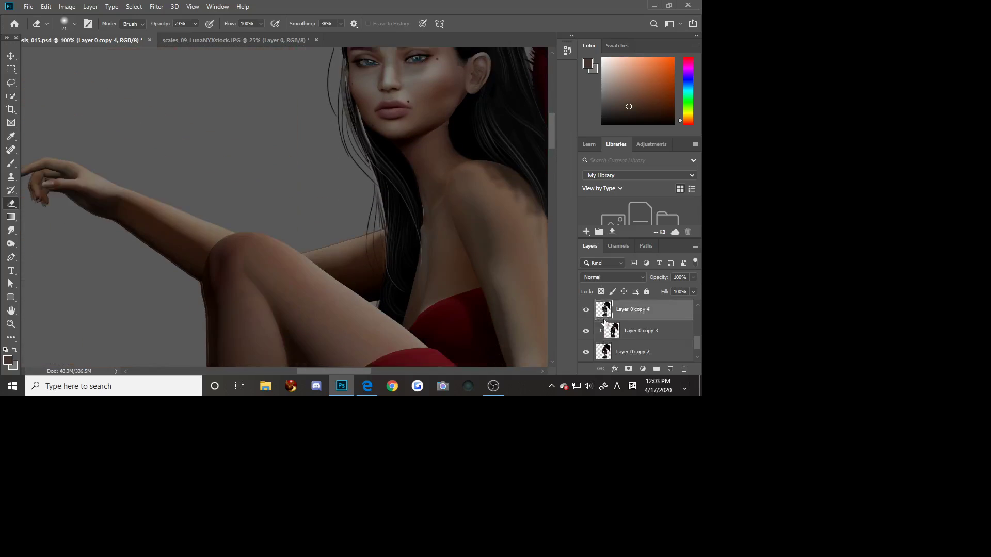
{"action": "scroll", "coordinate": [605, 323], "scroll_direction": "down", "scroll_amount": 1}
{"action": "right_click", "coordinate": [648, 332]}
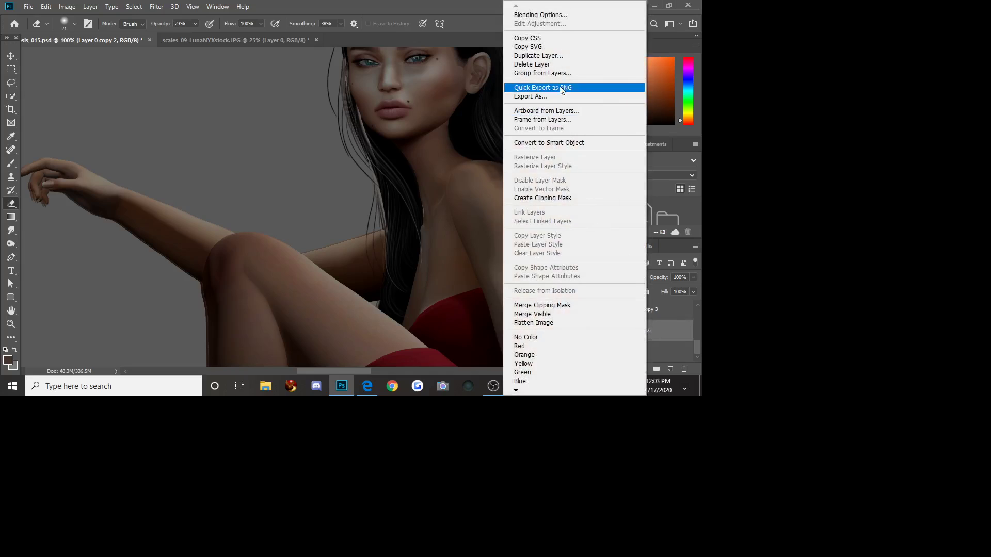
{"action": "left_click", "coordinate": [561, 55]}
{"action": "key", "text": "Return"}
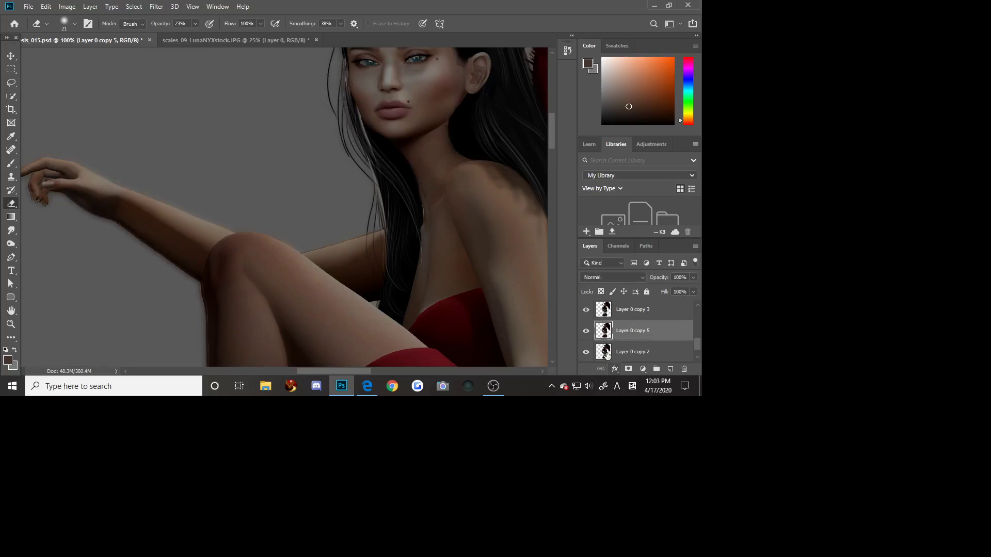
{"action": "scroll", "coordinate": [588, 355], "scroll_direction": "up", "scroll_amount": 1}
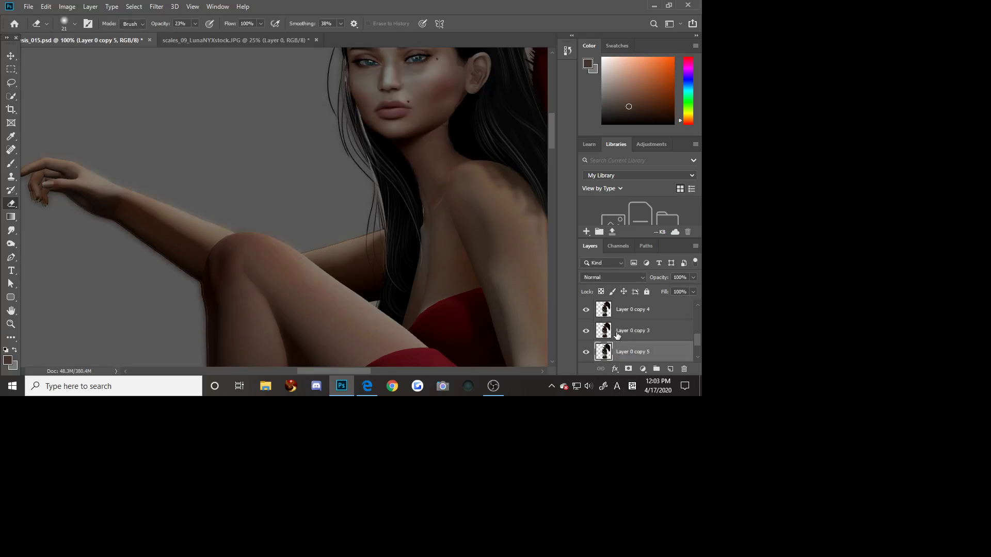
- Clip the blurred Layer 0 copy 3 to Layer 0 copy 5 with a clipping mask and check the result against Layer 0 copy 4
{"action": "right_click", "coordinate": [644, 335]}
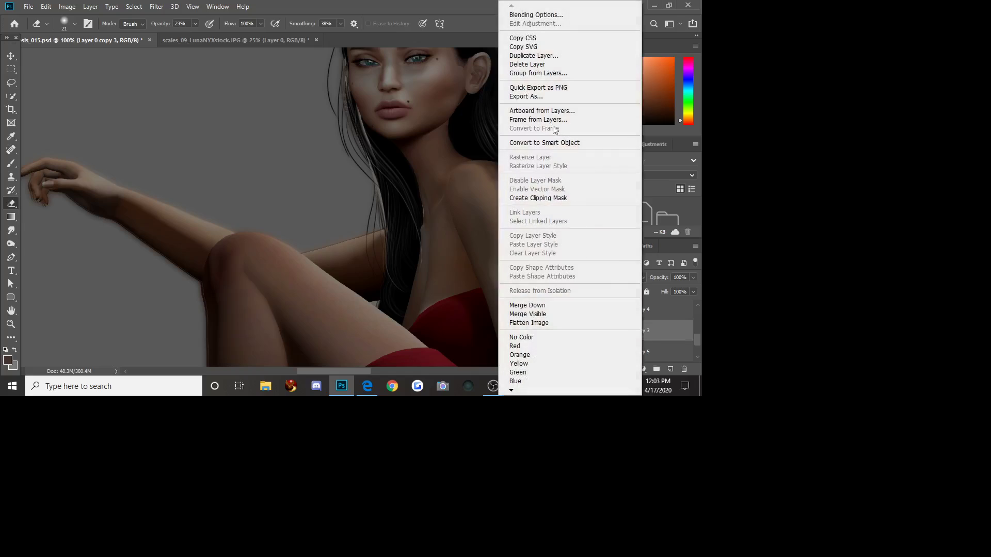
{"action": "left_click", "coordinate": [556, 199]}
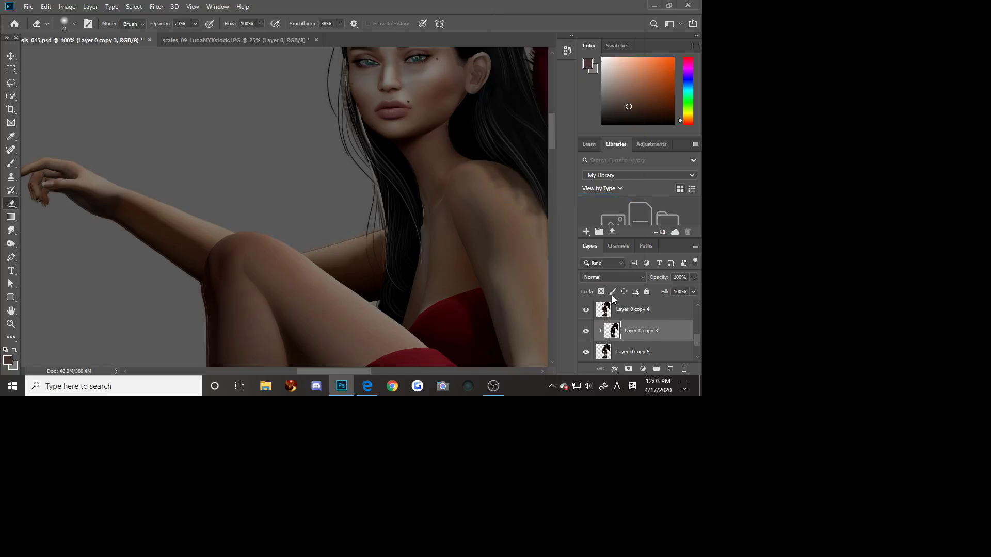
{"action": "left_click", "coordinate": [585, 311]}
{"action": "left_click", "coordinate": [586, 311]}
- Merge Layer 0 copy 4, Layer 0 copy 3 and Layer 0 copy 5 into a single layer
{"action": "left_click", "coordinate": [634, 316]}
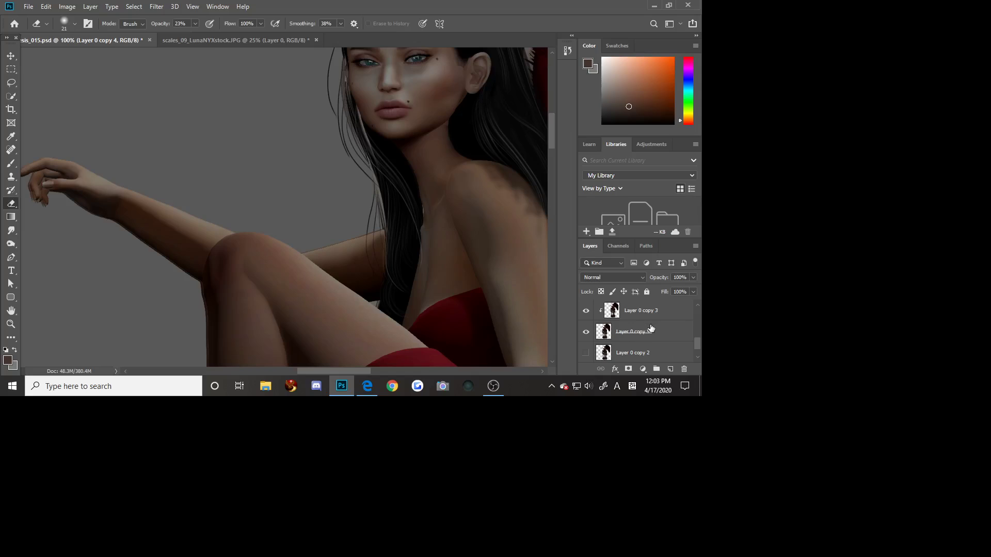
{"action": "left_click", "coordinate": [668, 353], "text": "shift"}
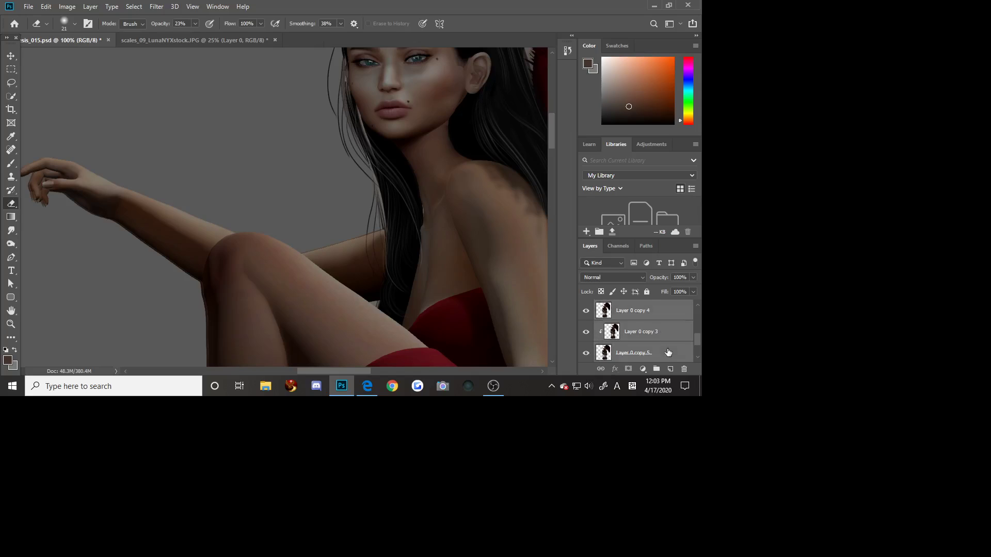
{"action": "left_click", "coordinate": [90, 6]}
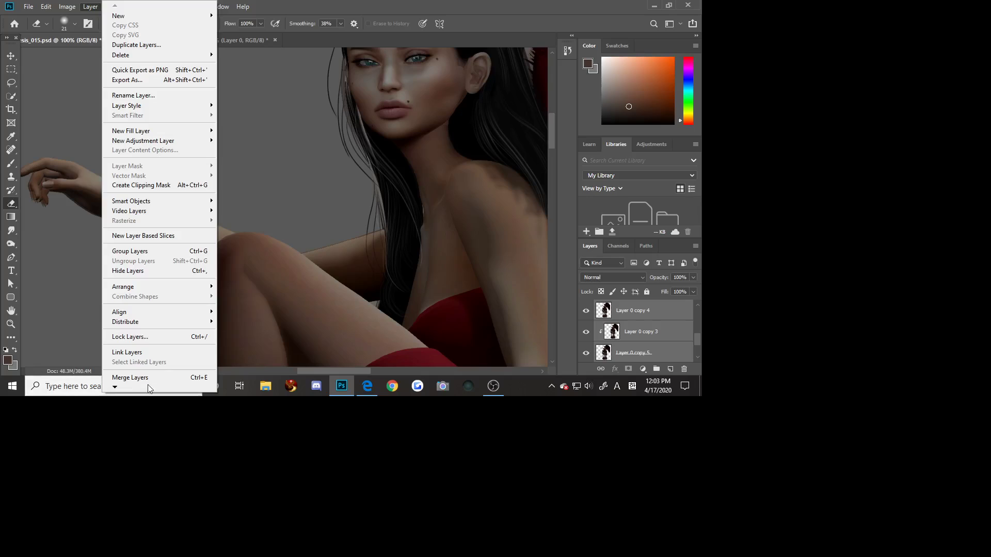
{"action": "left_click", "coordinate": [130, 377]}
{"action": "scroll", "coordinate": [474, 236], "scroll_direction": "down", "scroll_amount": 2}
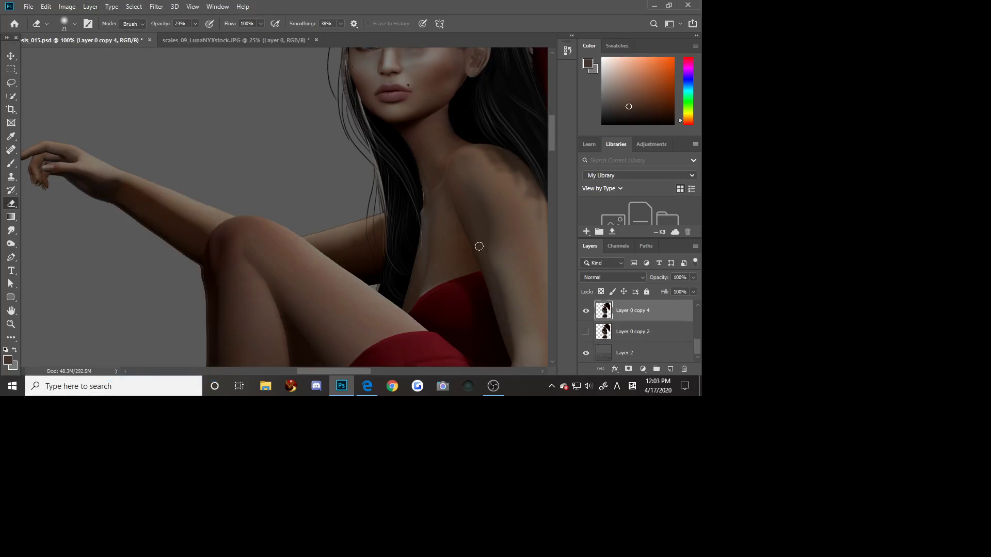
- Show Layer 0 copy 2 and toggle the merged Layer 0 copy 4 to compare the original and retouched skin edges
{"action": "left_click", "coordinate": [588, 330]}
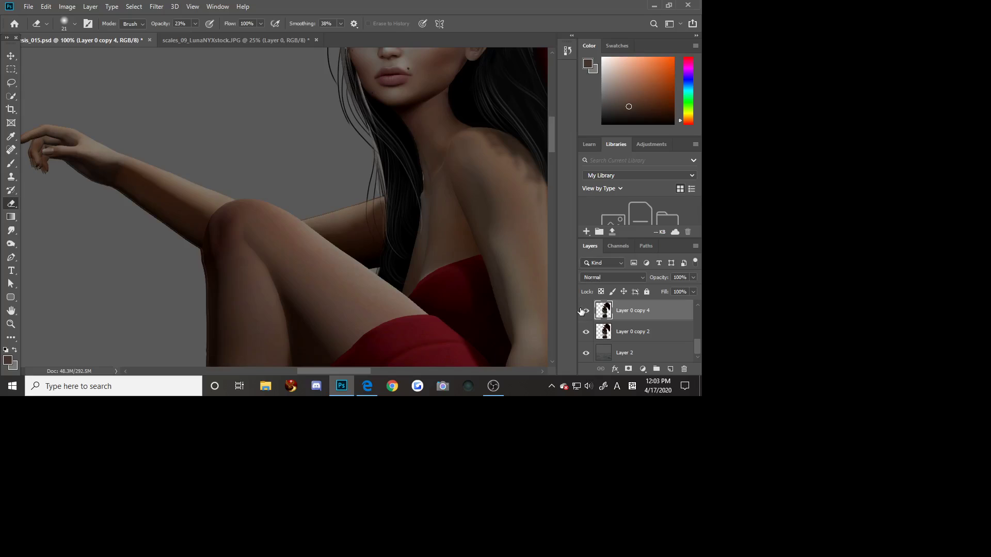
{"action": "left_click", "coordinate": [587, 311]}
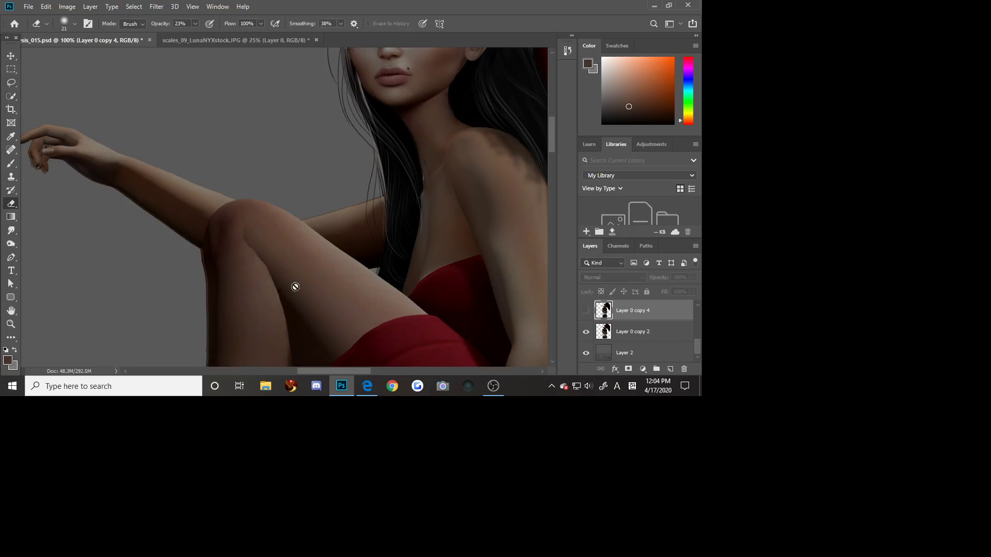
{"action": "left_click", "coordinate": [586, 310]}
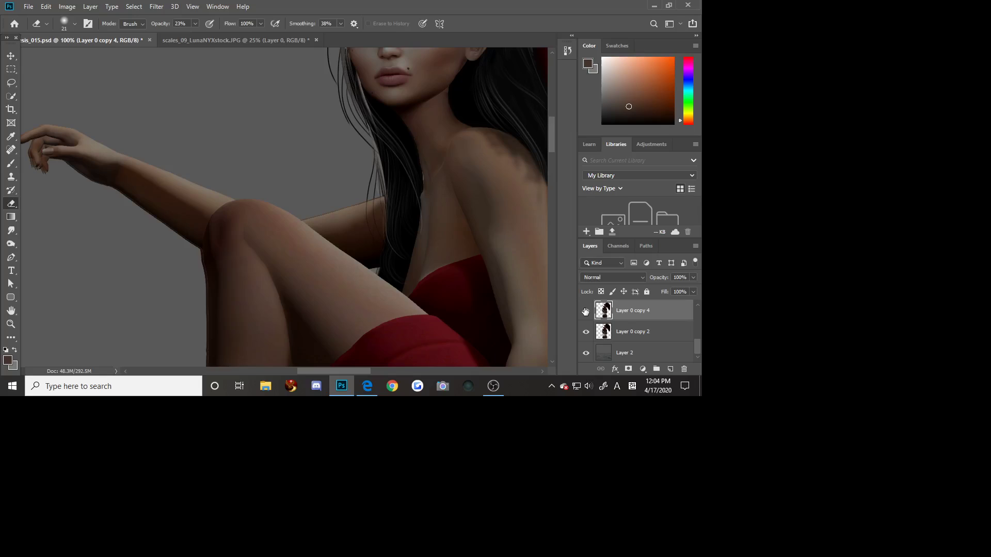
{"action": "left_click", "coordinate": [585, 311]}
{"action": "left_click", "coordinate": [586, 311]}
{"action": "left_click", "coordinate": [585, 311]}
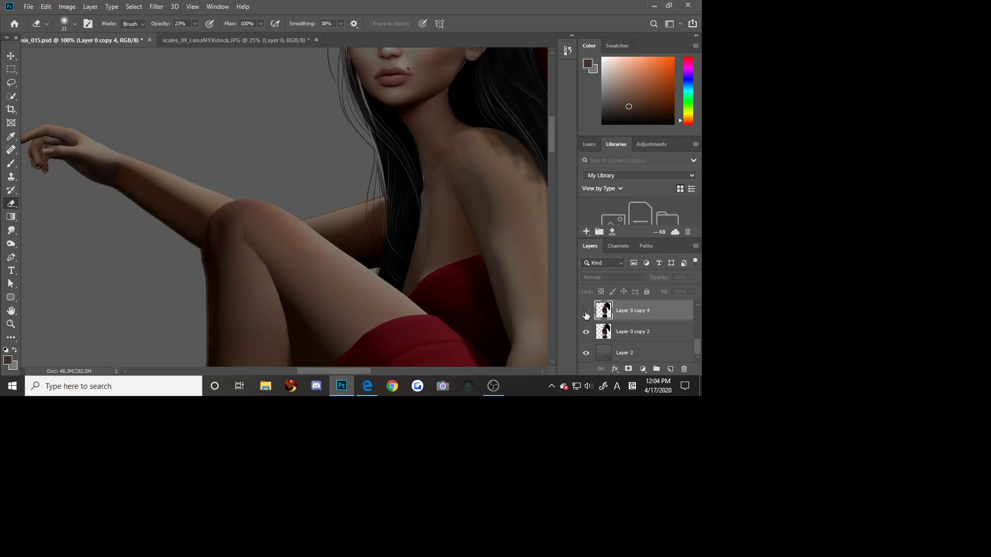
{"action": "left_click", "coordinate": [586, 332]}
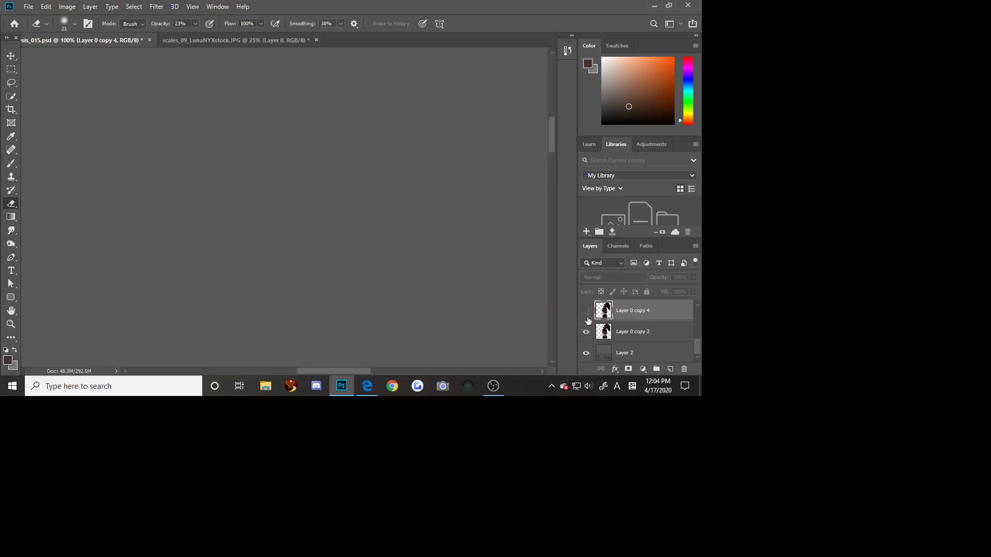
{"action": "left_click", "coordinate": [586, 331]}
{"action": "left_click", "coordinate": [586, 312]}
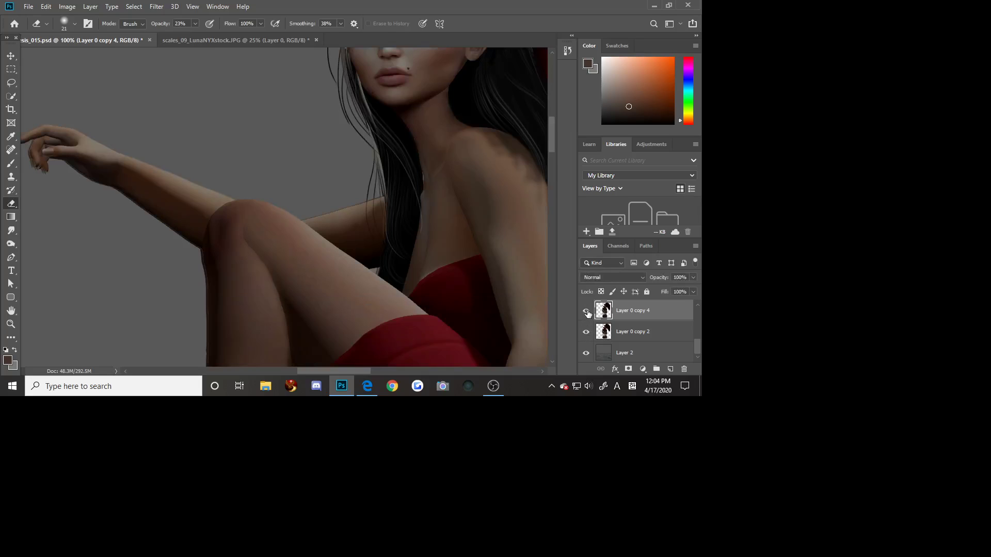
{"action": "left_click", "coordinate": [587, 312]}
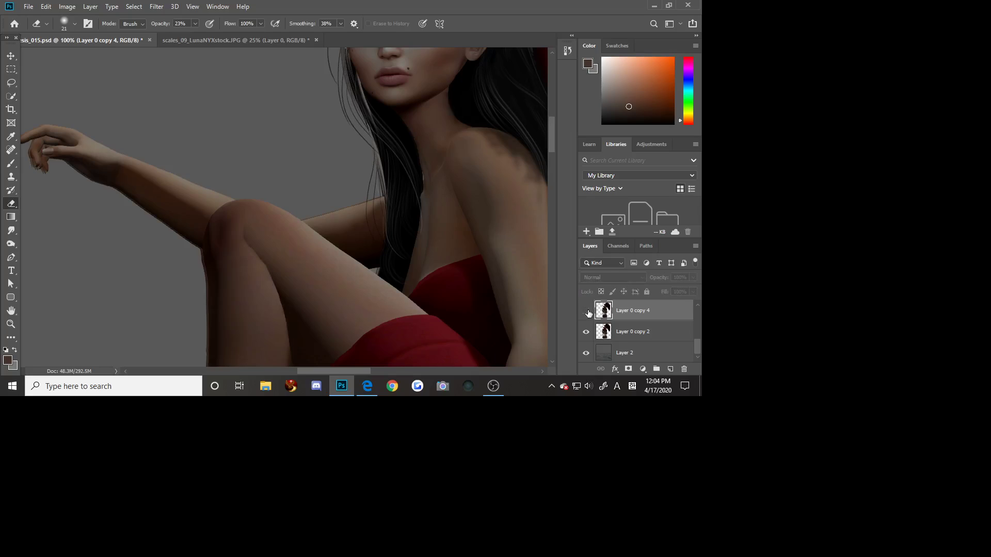
- Compare the retouched figure with the original across the whole composition at 25% zoom by alternating the visibility of the two figure layers
{"action": "scroll", "coordinate": [422, 223], "scroll_direction": "up", "scroll_amount": 3}
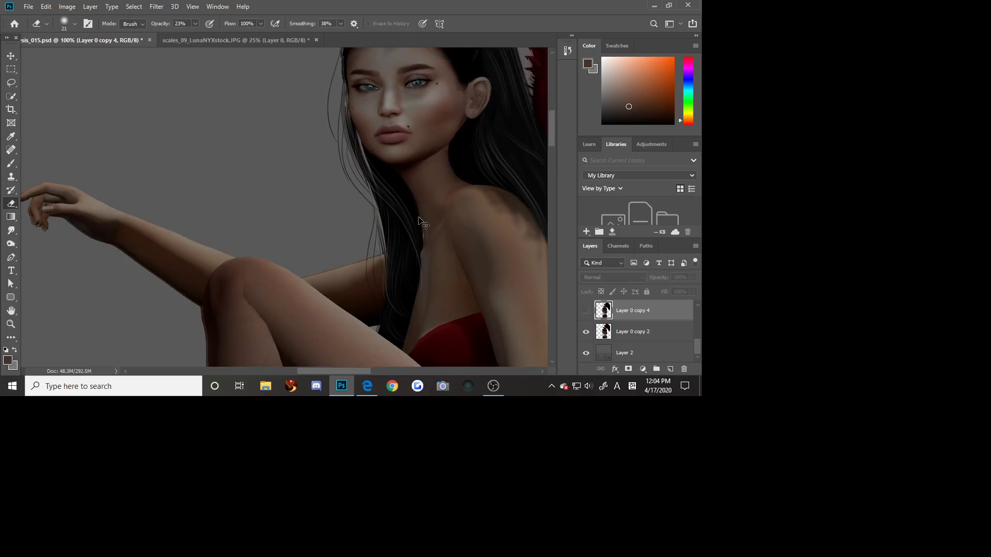
{"action": "scroll", "coordinate": [423, 223], "scroll_direction": "down", "scroll_amount": 3}
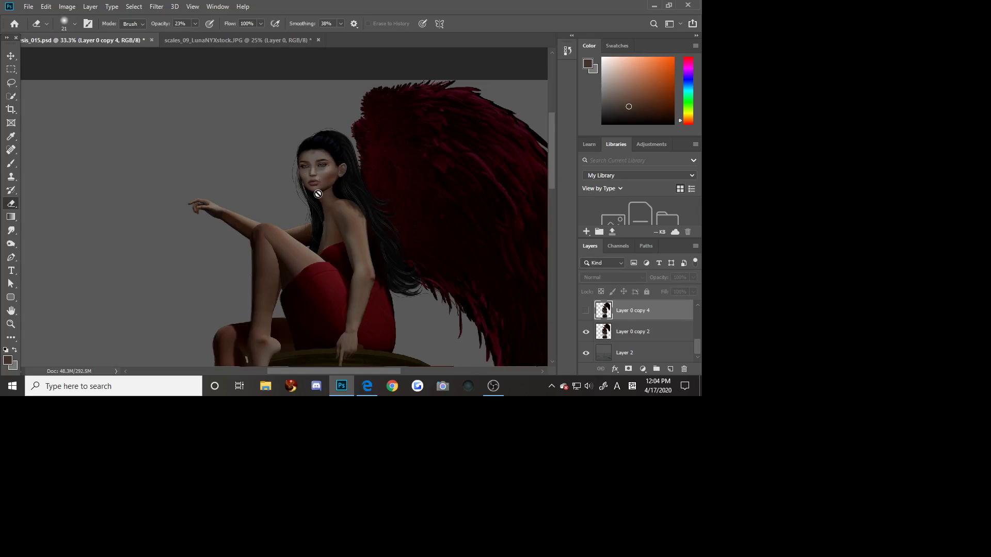
{"action": "key", "text": "ctrl+plus"}
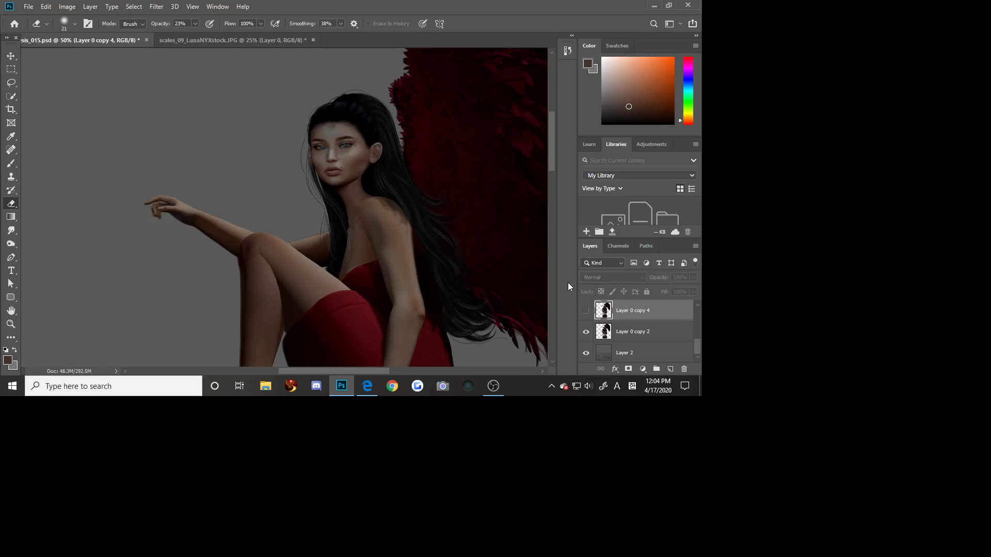
{"action": "key", "text": "ctrl+minus"}
{"action": "key", "text": "ctrl+minus"}
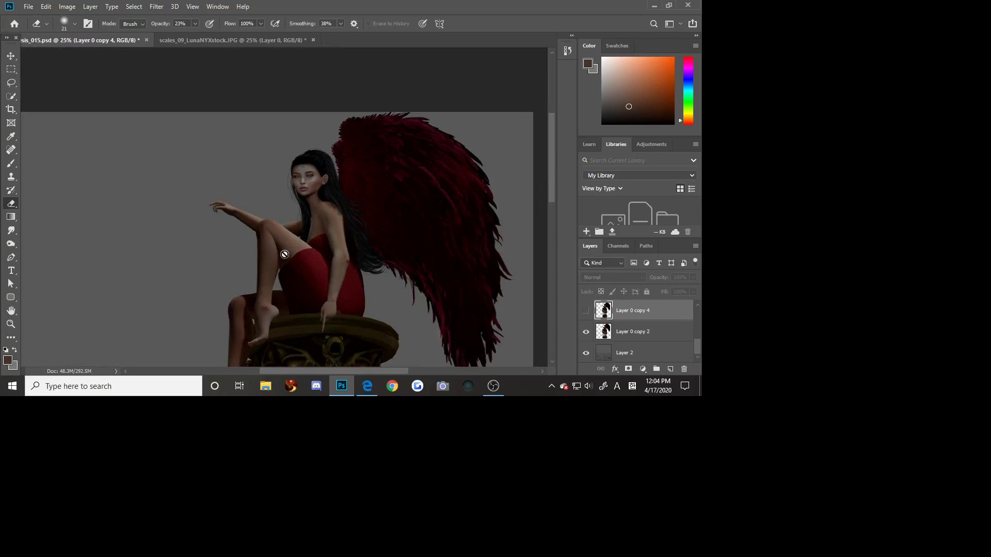
{"action": "left_click", "coordinate": [586, 311]}
{"action": "left_click", "coordinate": [585, 312]}
{"action": "left_click", "coordinate": [587, 333]}
{"action": "left_click", "coordinate": [586, 311]}
{"action": "left_click", "coordinate": [585, 333]}
{"action": "left_click", "coordinate": [494, 385]}
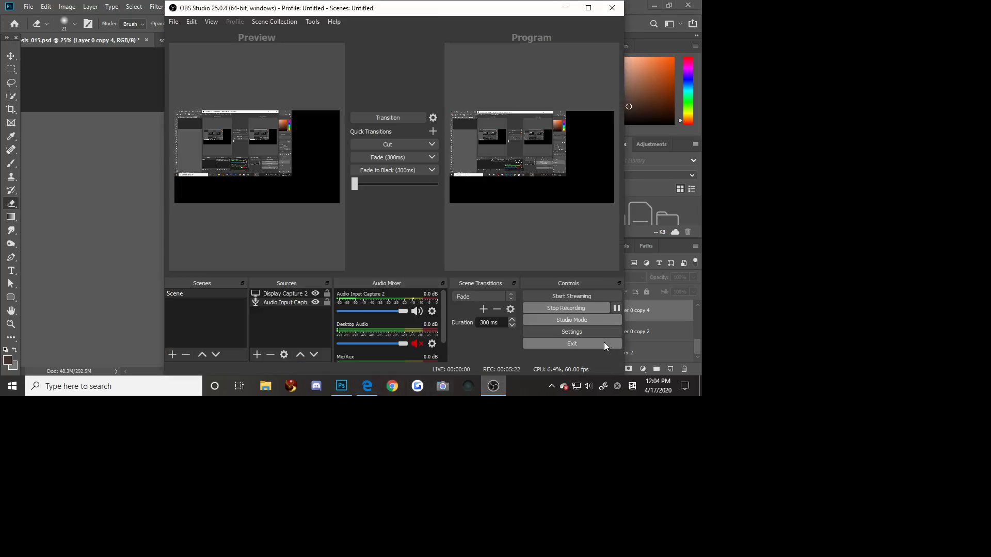